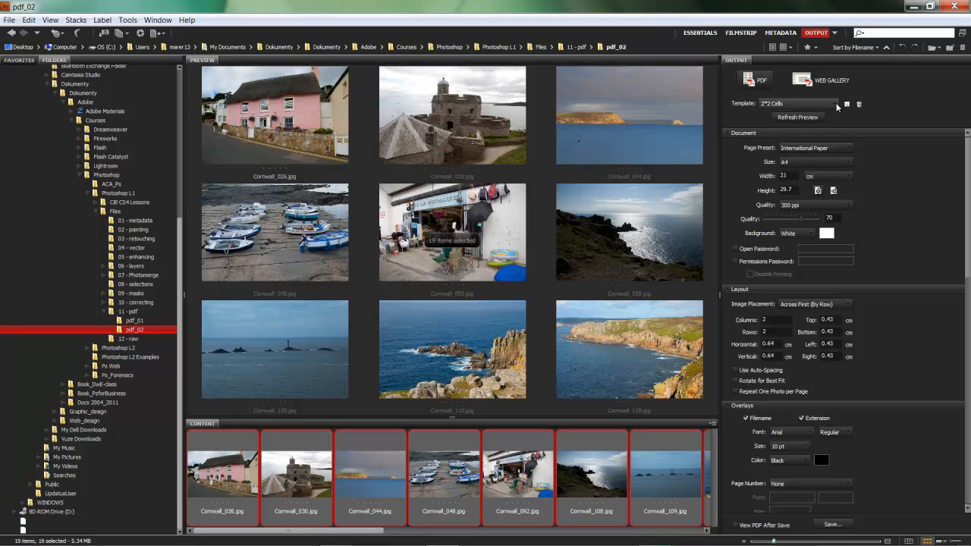
# Step: Apply the 4*5 Contact Sheet template and refresh the output preview, keeping the current Windows color scheme when asked
pyautogui.click(838, 106)
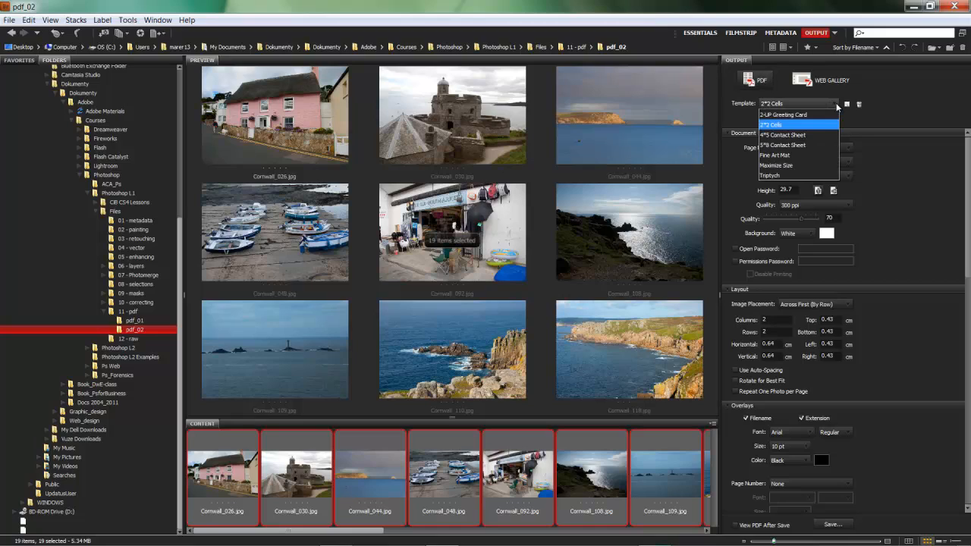
pyautogui.click(787, 135)
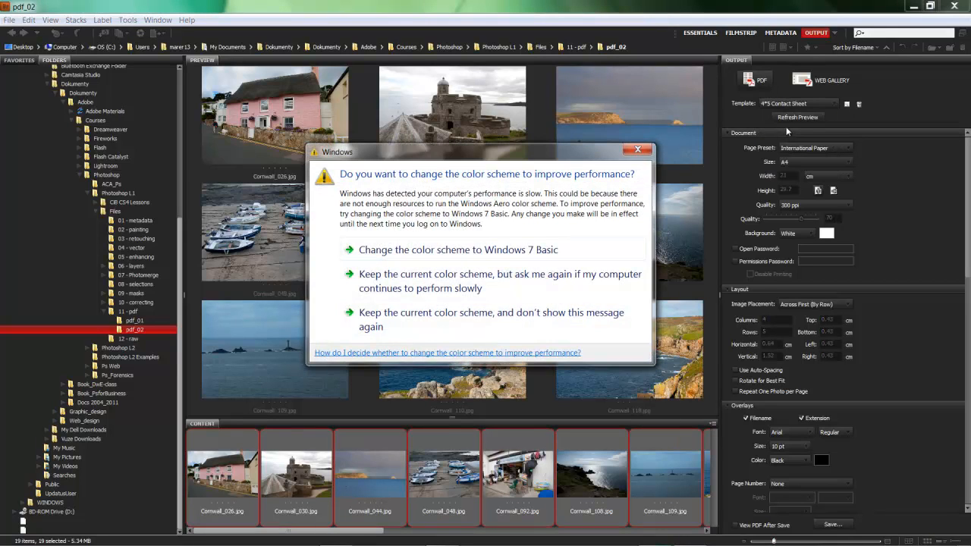
pyautogui.click(508, 290)
pyautogui.click(781, 118)
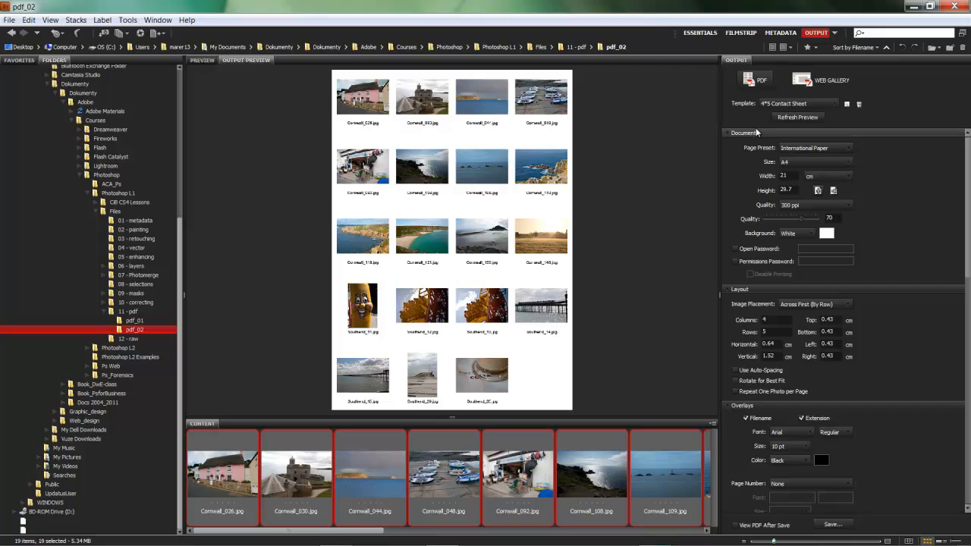
# Step: Change the document's page preset to Web
pyautogui.click(848, 150)
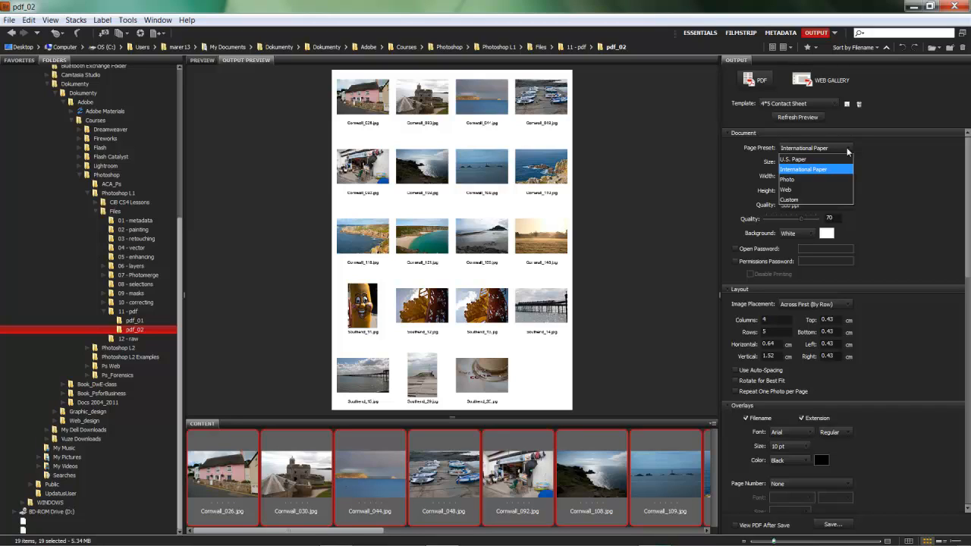
pyautogui.click(864, 184)
pyautogui.click(798, 203)
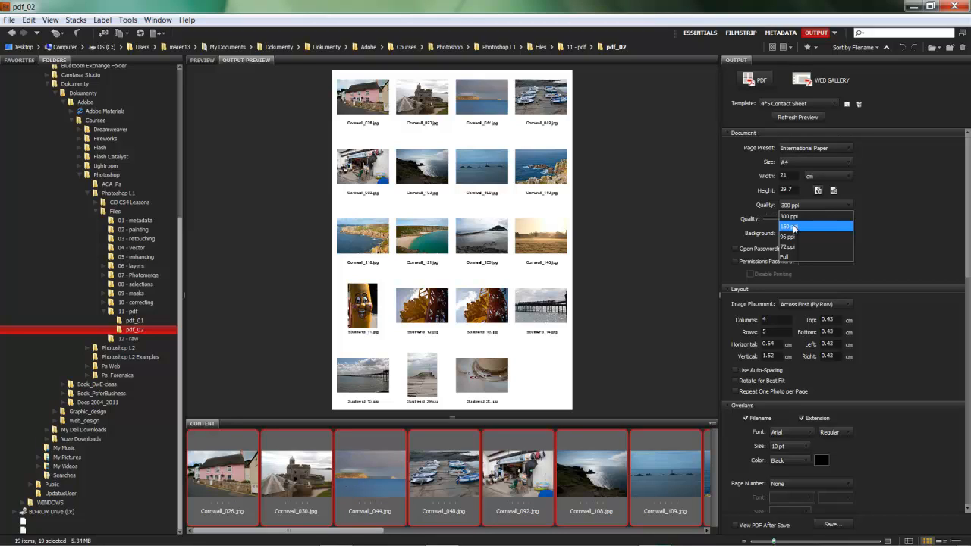
pyautogui.click(843, 148)
pyautogui.click(842, 148)
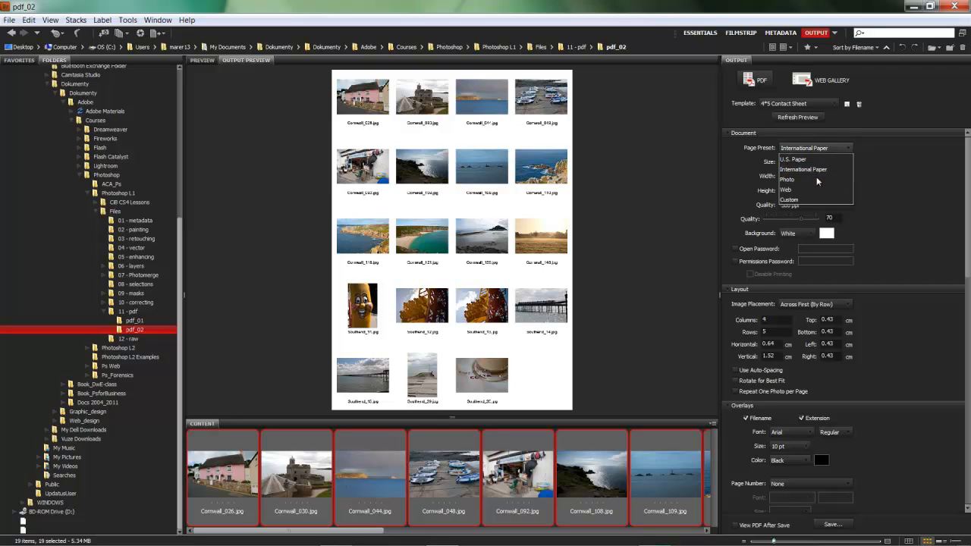
pyautogui.click(808, 191)
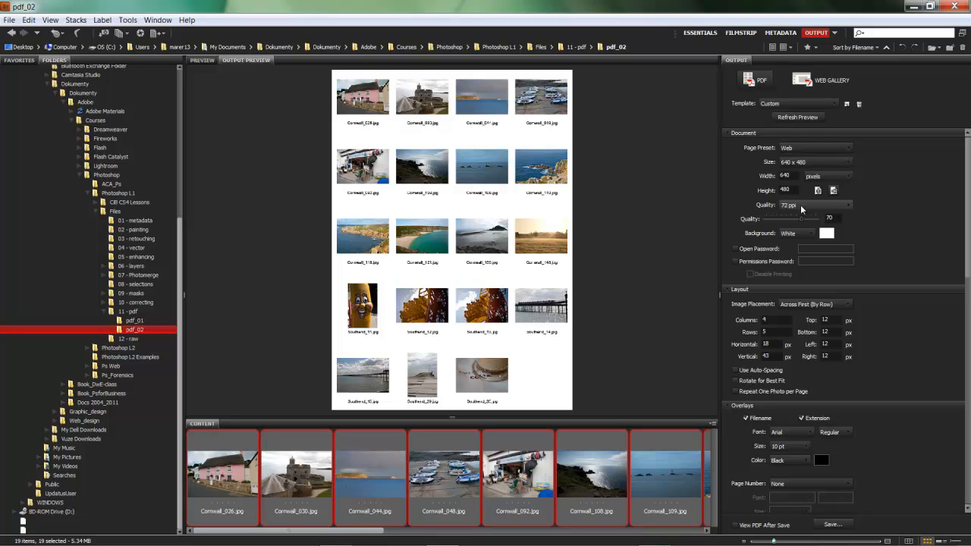
# Step: Set the page size to 800 x 600, keeping the Windows color scheme and suppressing its performance message
pyautogui.click(848, 163)
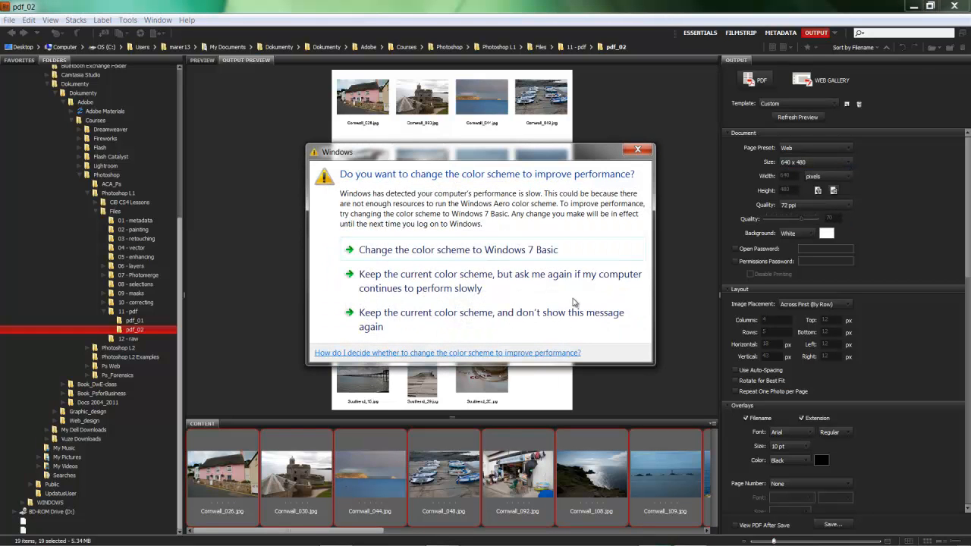
pyautogui.click(414, 331)
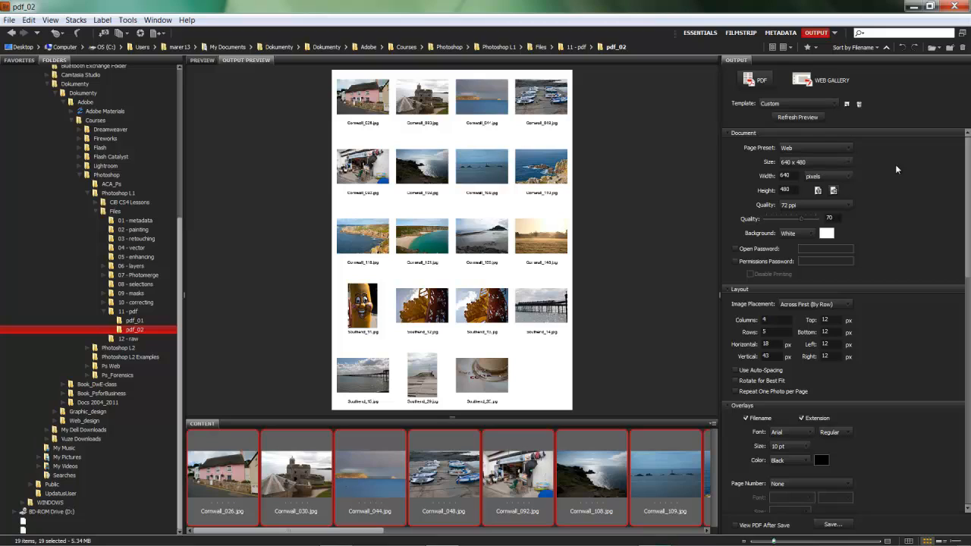
pyautogui.click(848, 162)
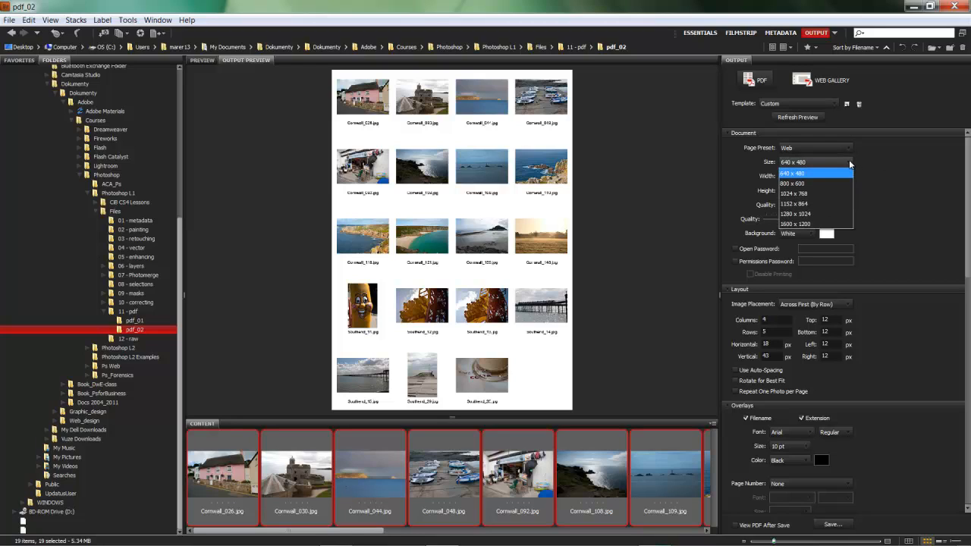
pyautogui.click(813, 185)
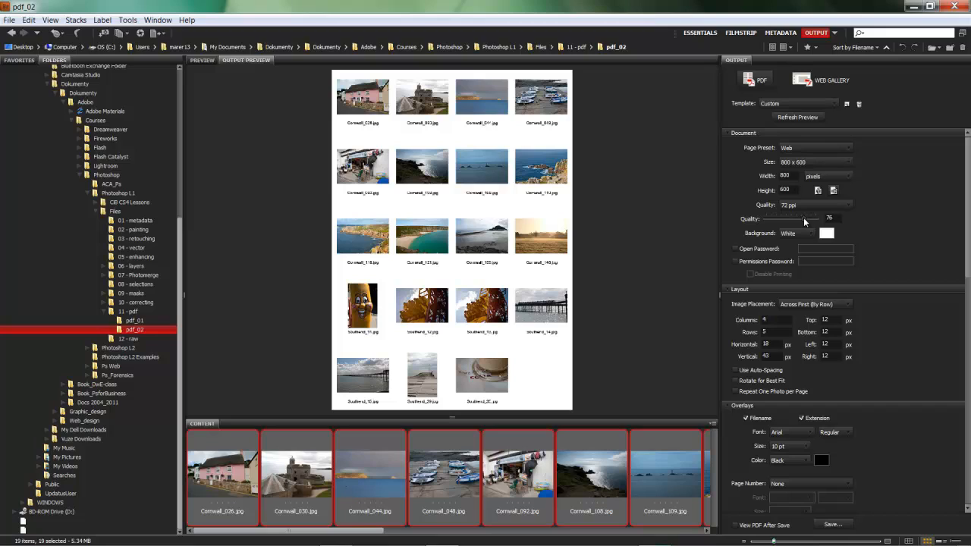
# Step: Set the document's image compression quality value to 75
pyautogui.click(831, 218)
pyautogui.write('75')
pyautogui.press('Return')
# Step: Set the top, bottom, left and right page margins to 30 px each and refresh the preview
pyautogui.moveTo(831, 320); pyautogui.dragTo(821, 322)
pyautogui.write('30')
pyautogui.press('Tab')
pyautogui.write('30')
pyautogui.press('Tab')
pyautogui.write('30')
pyautogui.press('Tab')
pyautogui.write('30')
pyautogui.press('Tab')
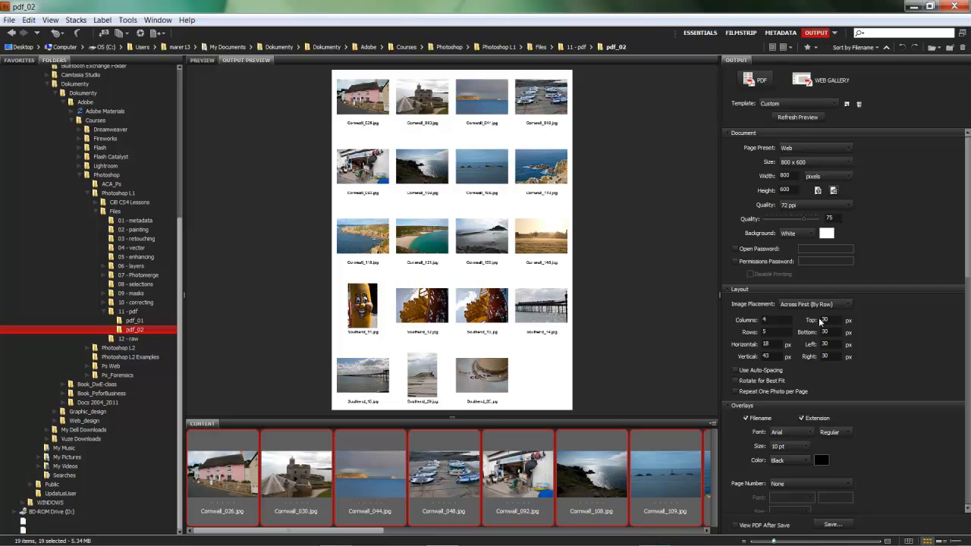
pyautogui.click(788, 118)
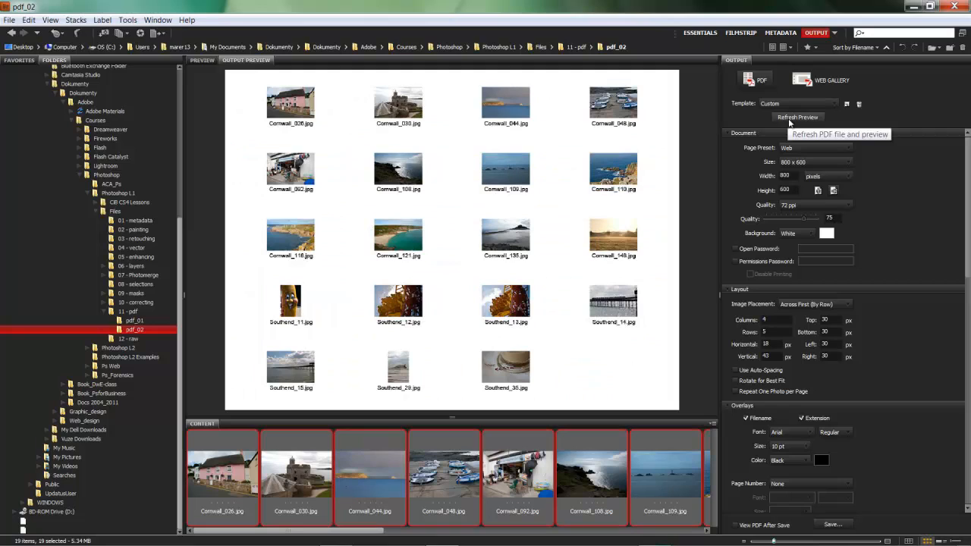
# Step: Switch the page to portrait orientation and refresh the preview
pyautogui.click(819, 192)
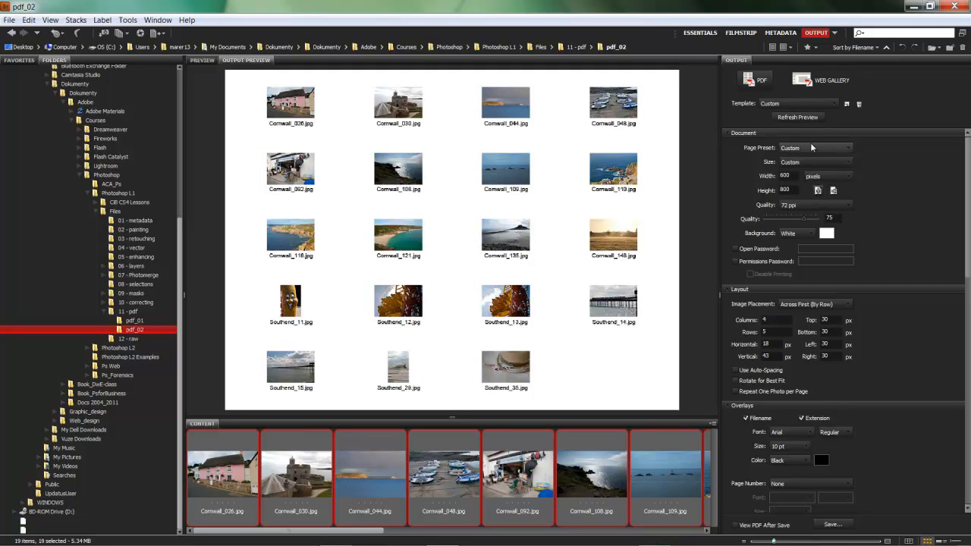
pyautogui.click(799, 117)
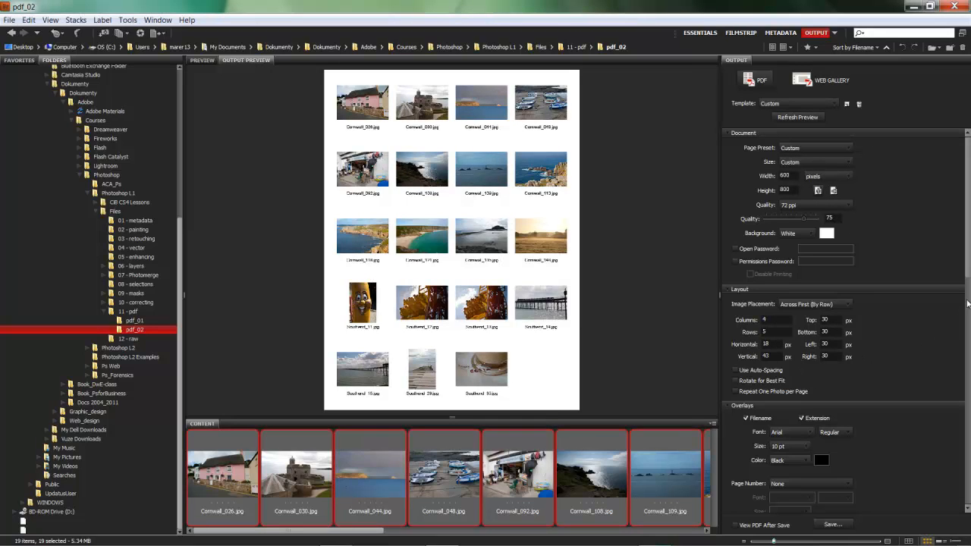
# Step: Set the filename overlay font to Gabriola at 12 pt and refresh the preview
pyautogui.scroll(-10, 968, 305)
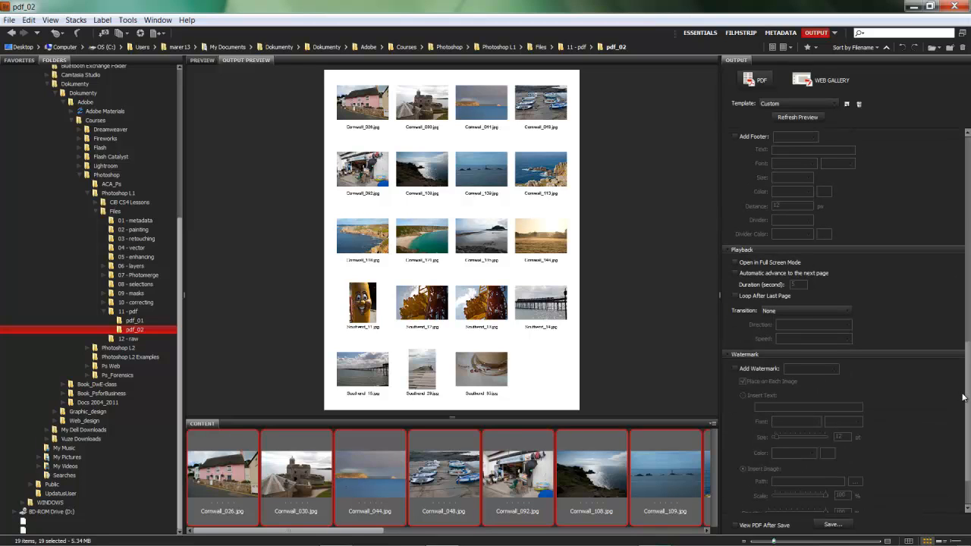
pyautogui.scroll(5, 966, 401)
pyautogui.scroll(6, 962, 306)
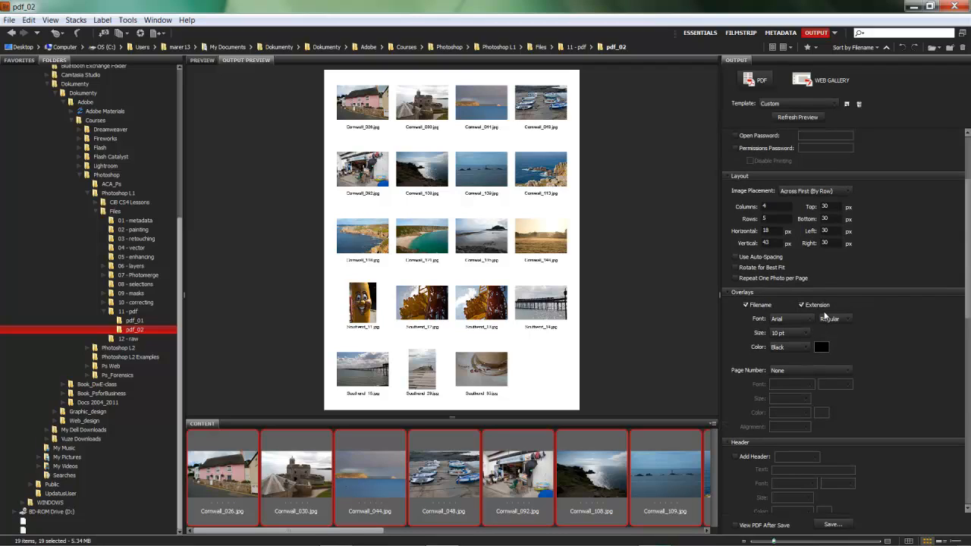
pyautogui.click(810, 323)
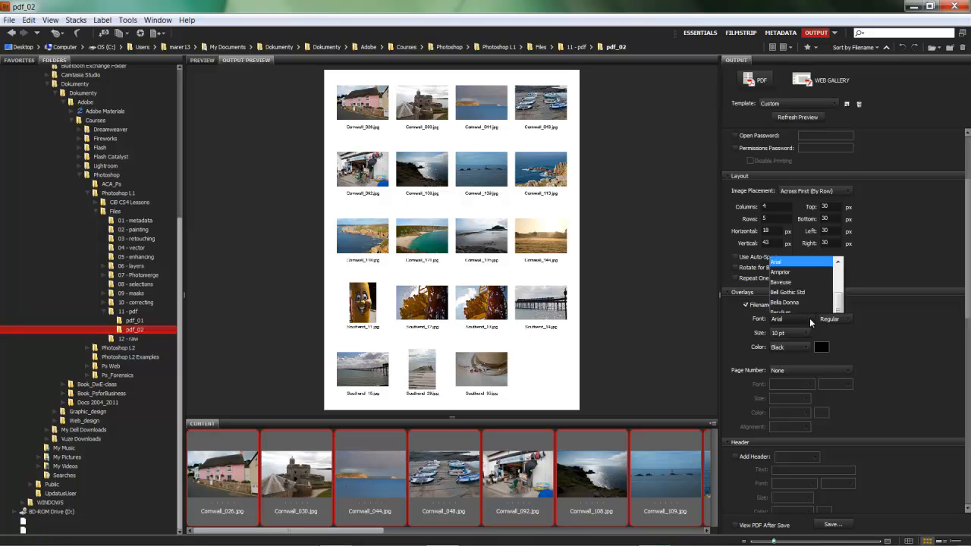
pyautogui.click(840, 242)
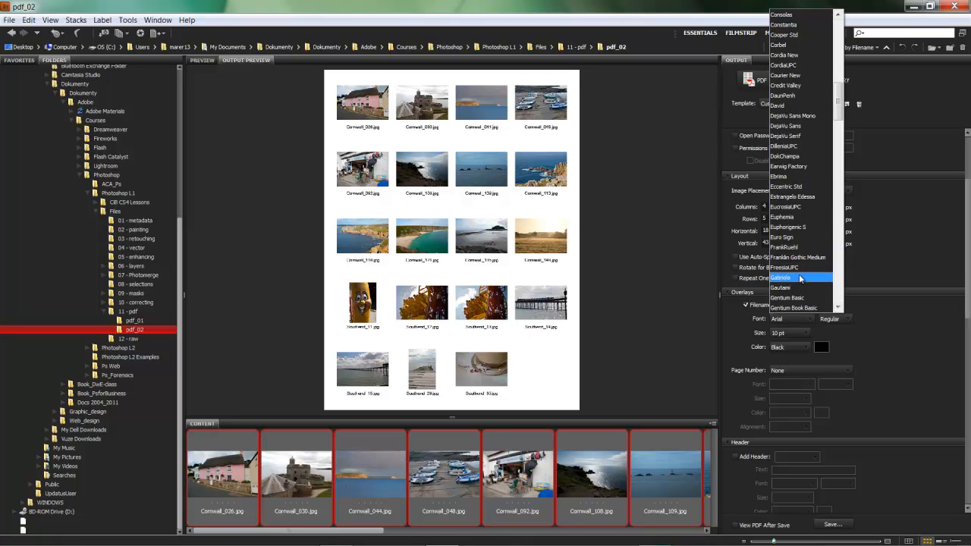
pyautogui.click(800, 278)
pyautogui.click(805, 333)
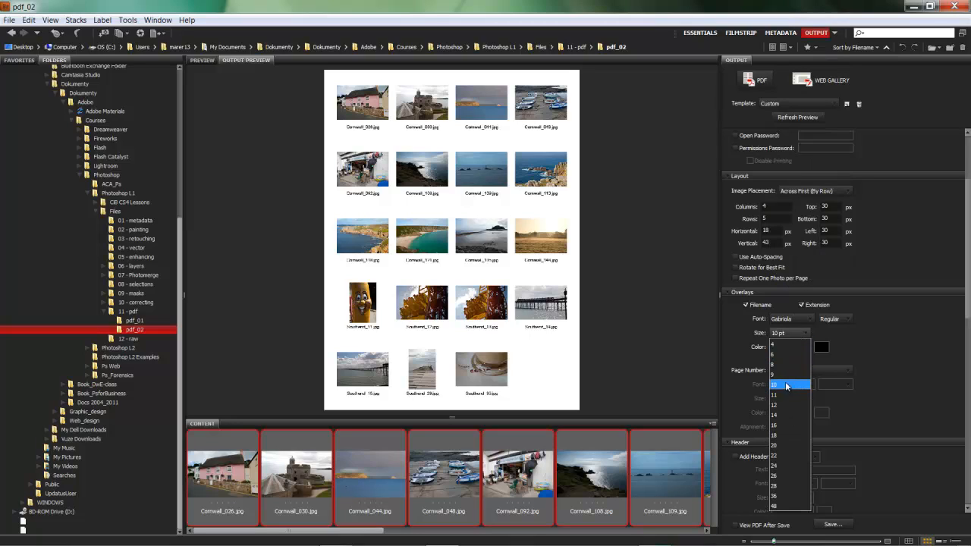
pyautogui.click(782, 408)
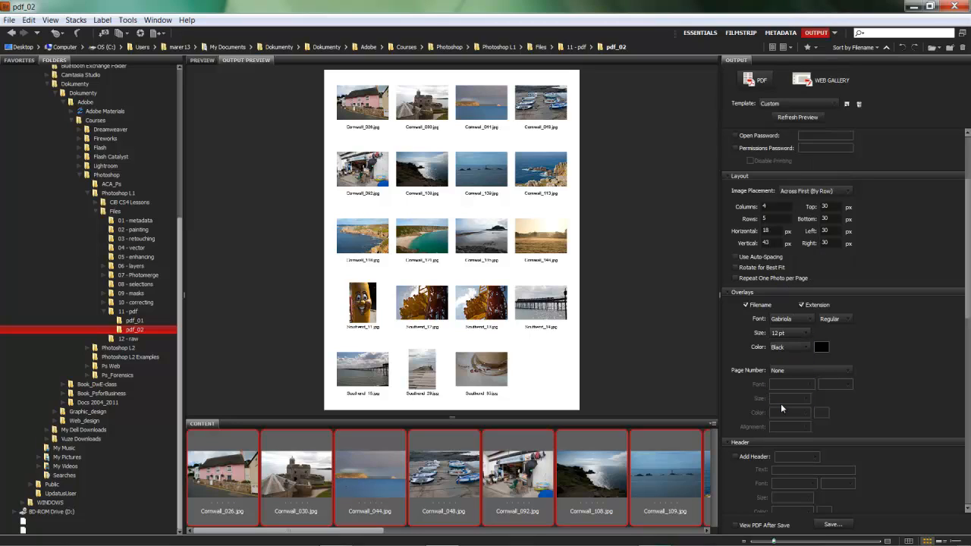
pyautogui.click(835, 320)
pyautogui.click(791, 119)
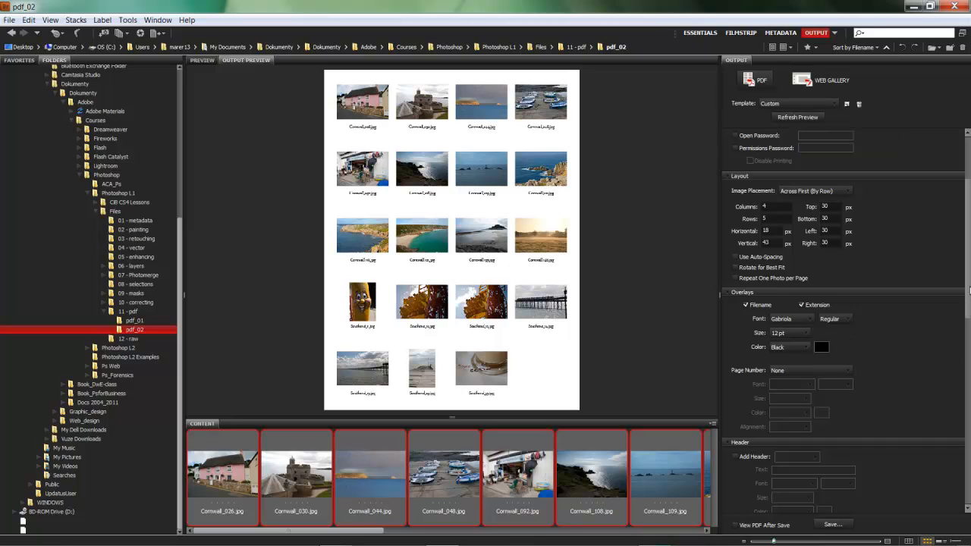
# Step: Add a centered page header with the text "Britain 2010"
pyautogui.click(967, 512)
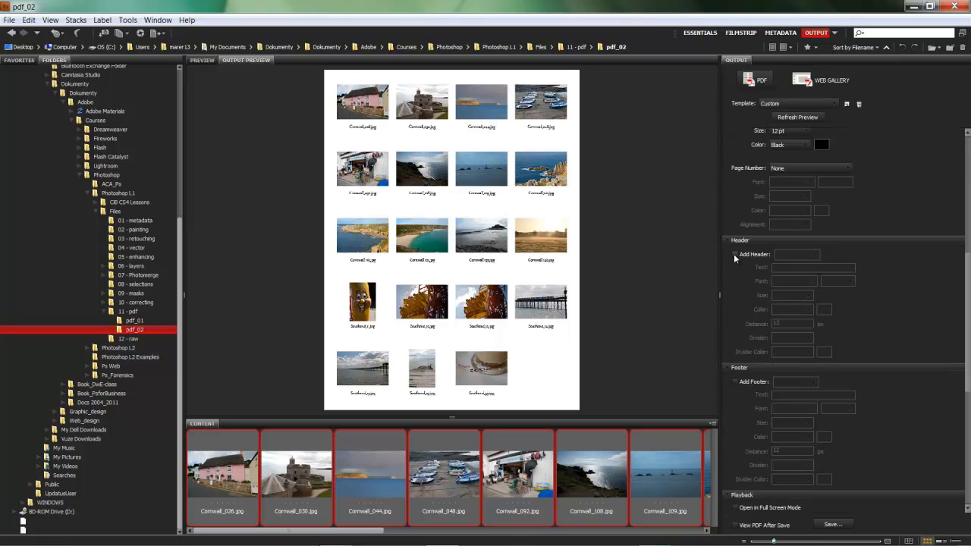
pyautogui.click(734, 254)
pyautogui.click(798, 260)
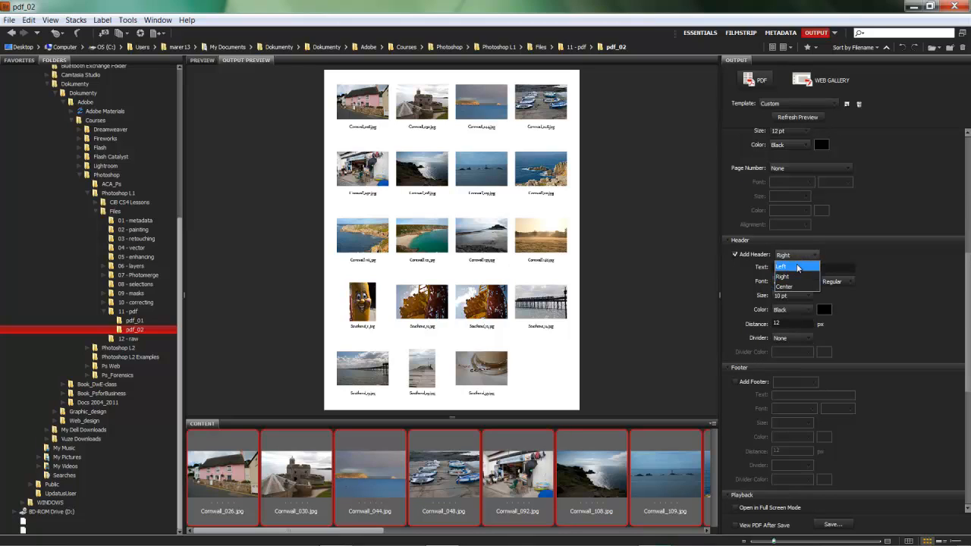
pyautogui.click(788, 283)
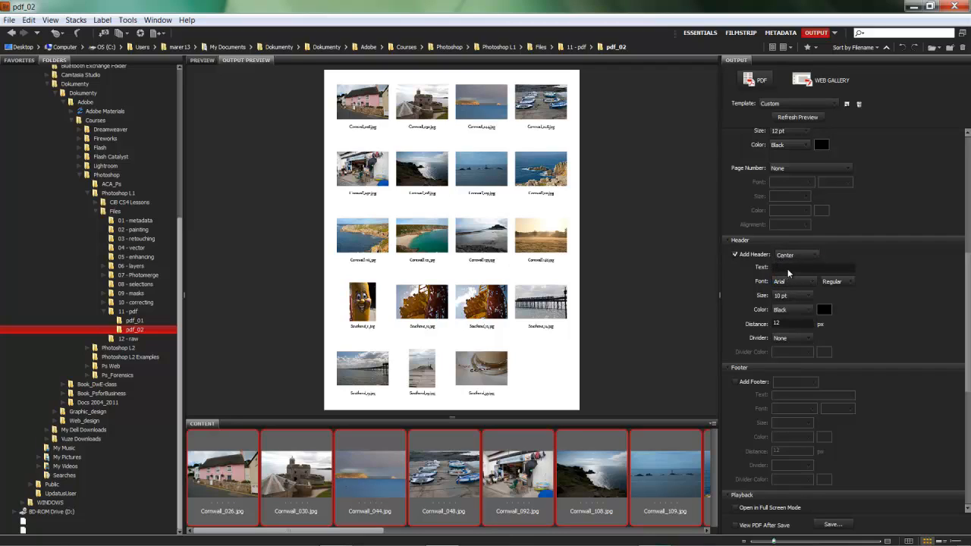
pyautogui.click(788, 270)
pyautogui.write('C')
pyautogui.press('BackSpace')
pyautogui.press('BackSpace')
pyautogui.press('BackSpace')
pyautogui.write('Britain 2010')
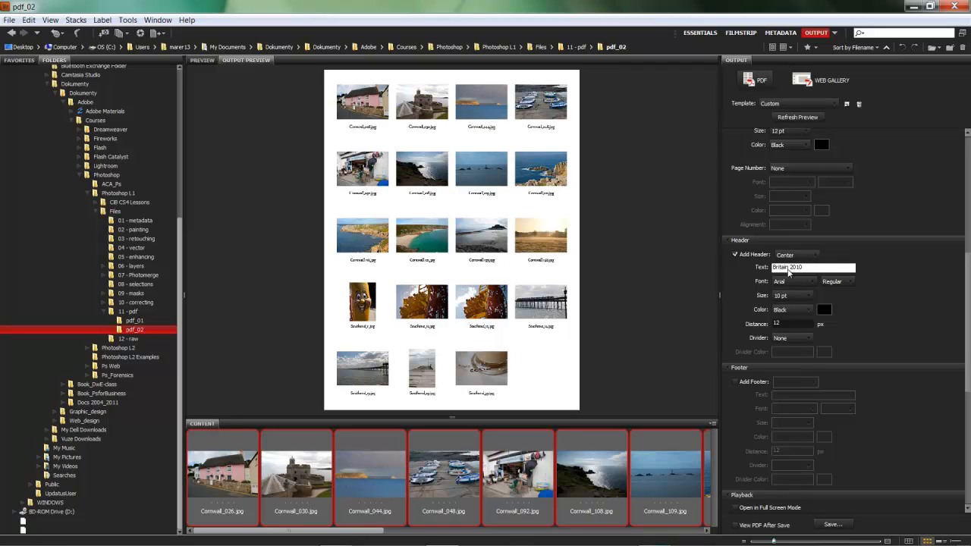
# Step: Set the header's font to Gabriola and its size to 20 pt
pyautogui.click(810, 282)
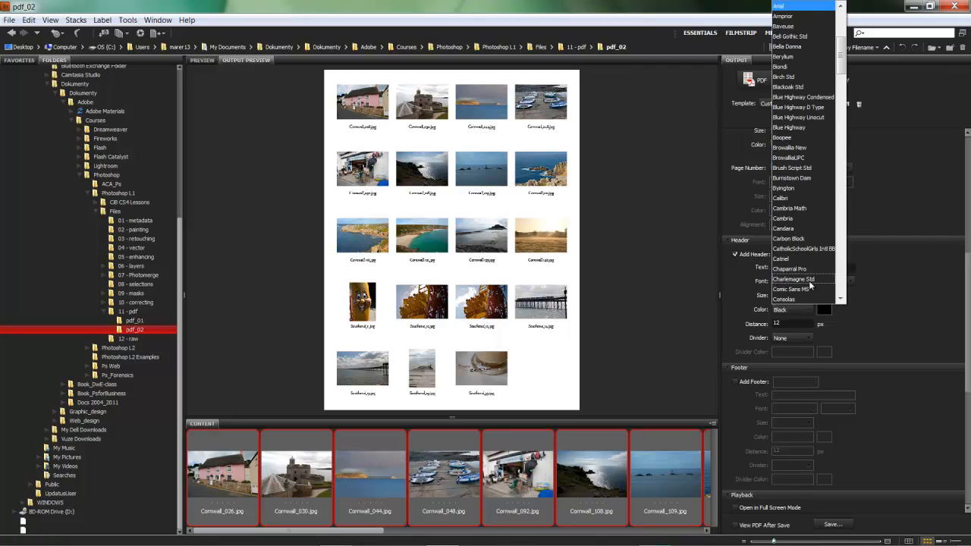
pyautogui.scroll(-2, 841, 284)
pyautogui.scroll(-7, 842, 284)
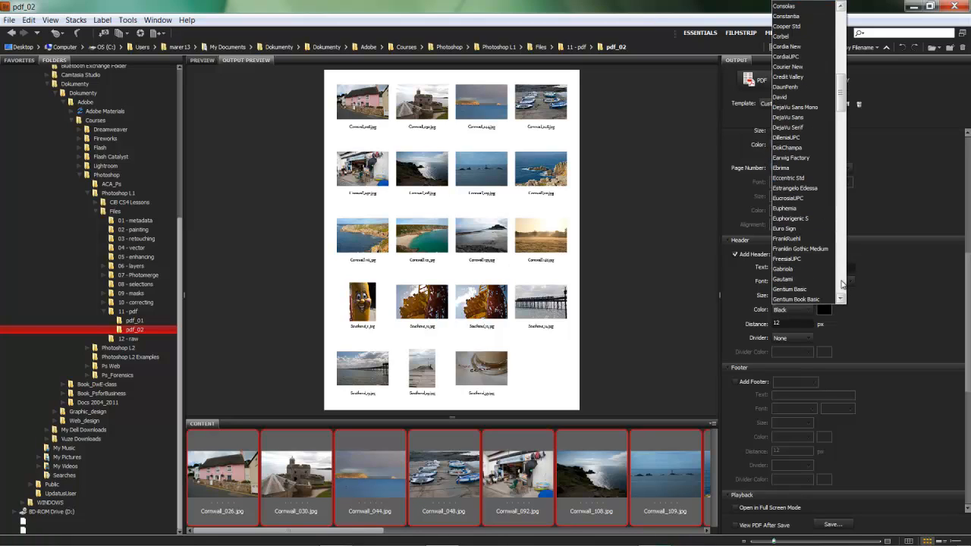
pyautogui.click(801, 269)
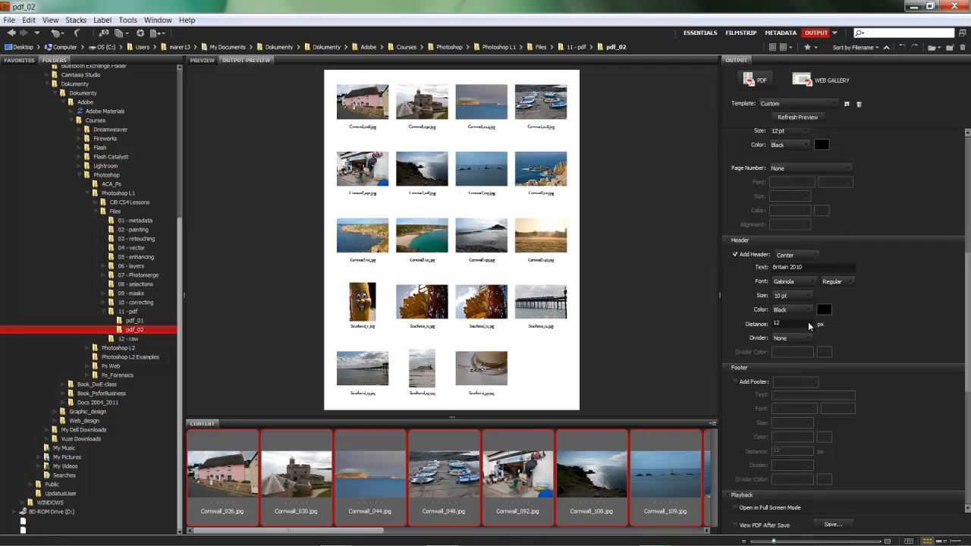
pyautogui.click(805, 295)
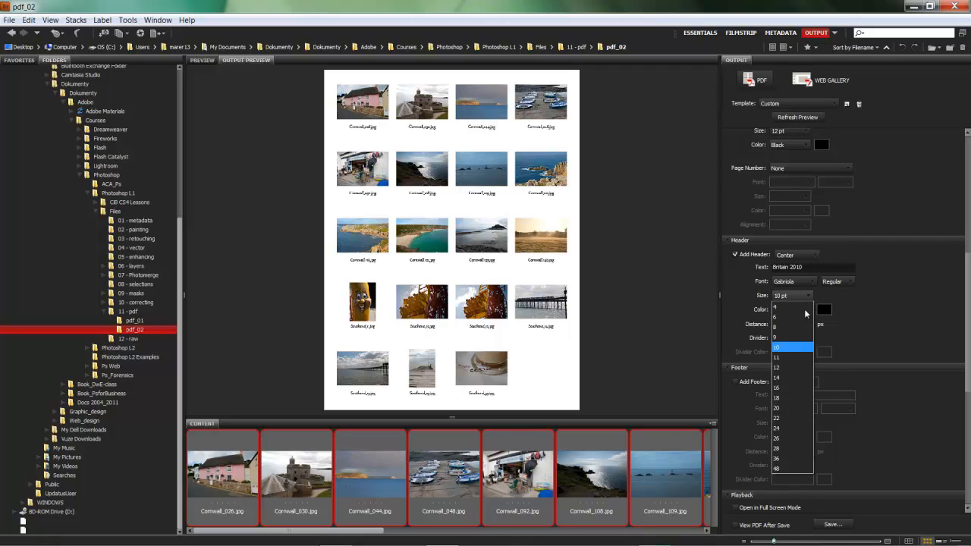
pyautogui.click(784, 397)
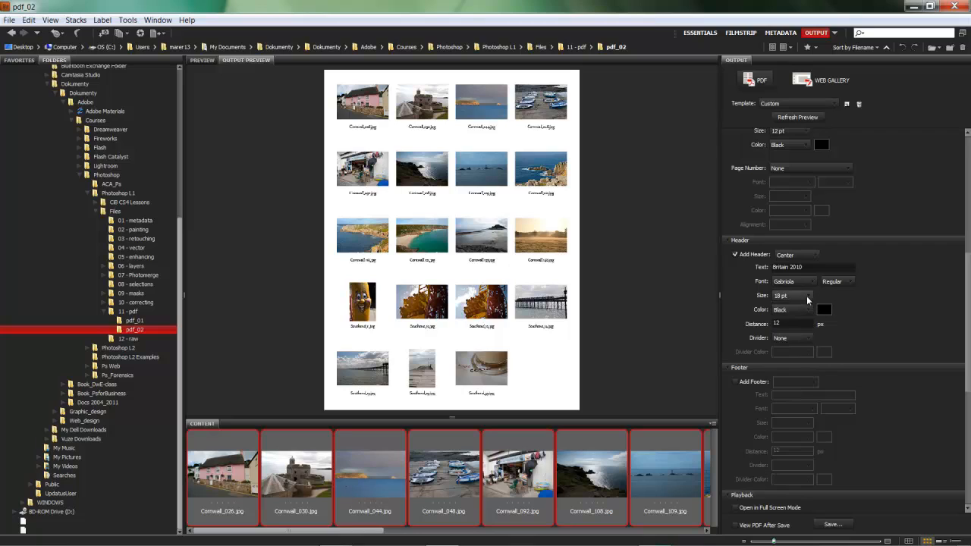
pyautogui.click(806, 296)
pyautogui.click(785, 408)
# Step: Set the header distance to 20 px, dismissing the distance range warning, and refresh the preview
pyautogui.click(792, 118)
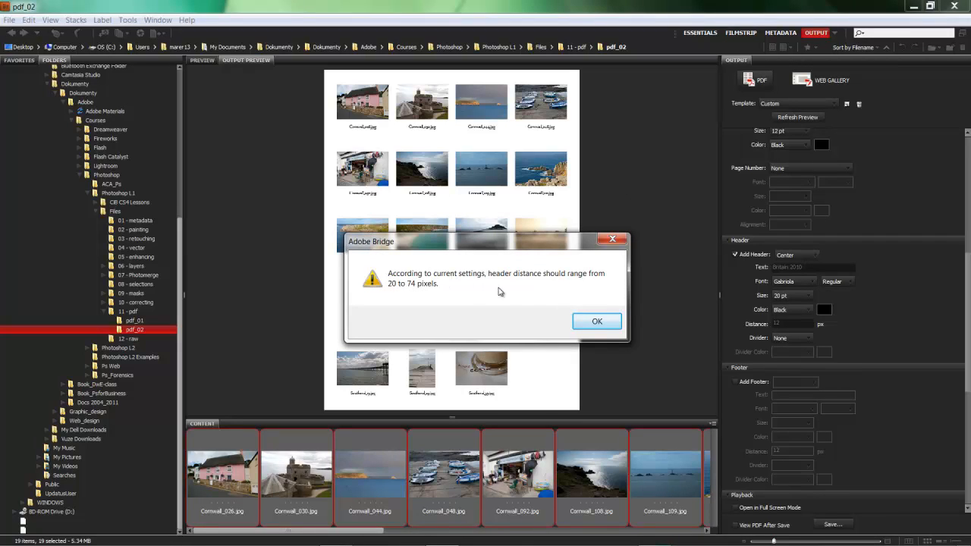
pyautogui.click(595, 324)
pyautogui.click(783, 324)
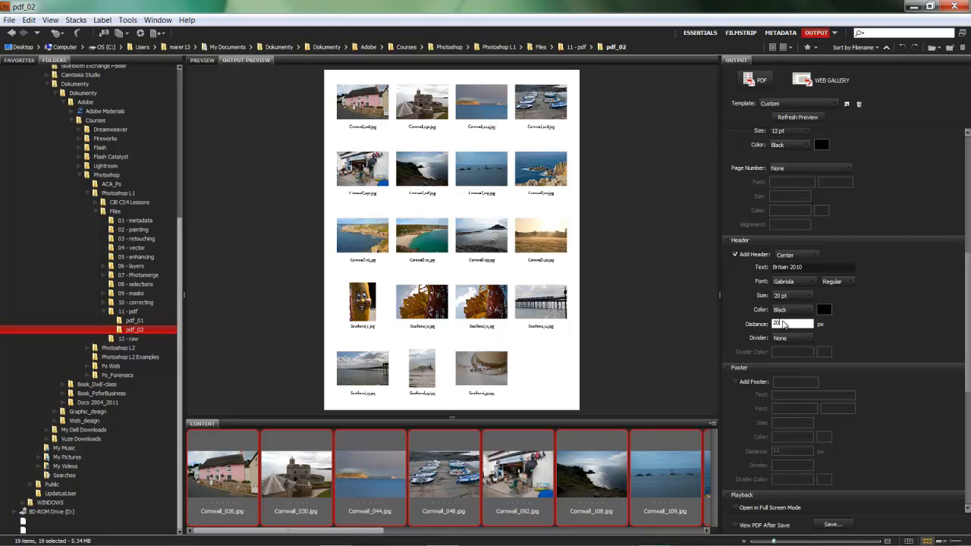
pyautogui.click(794, 118)
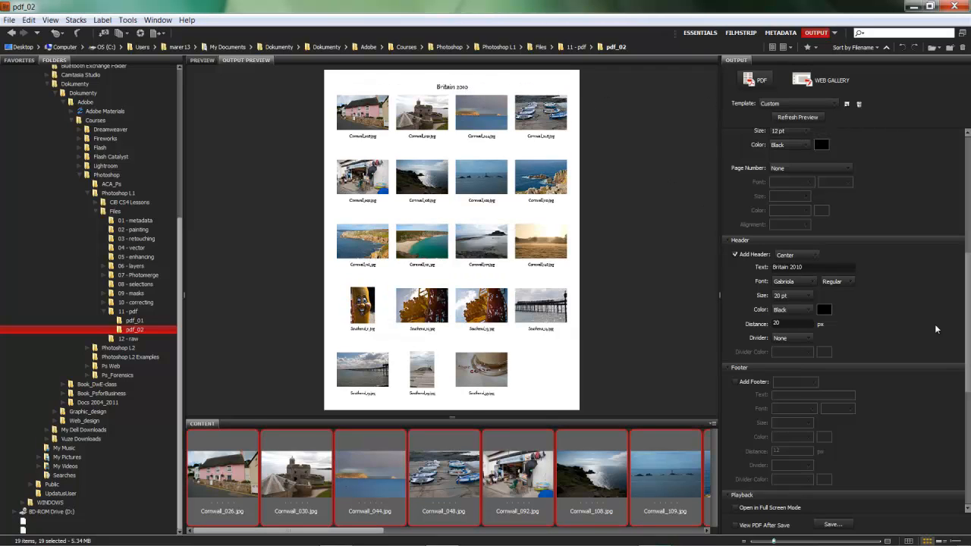
# Step: Enable the page footer for the contact sheet
pyautogui.click(735, 382)
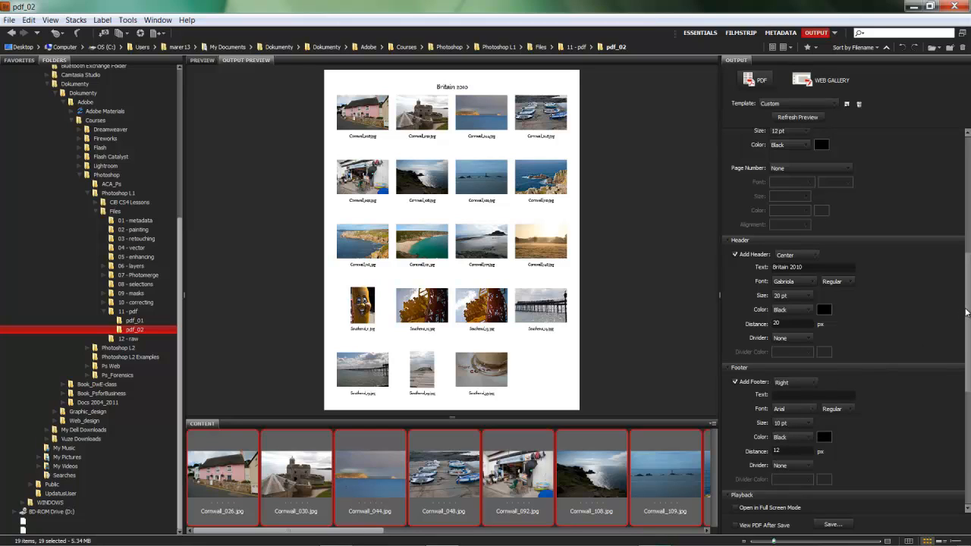
# Step: Center the footer, enter "2011", the photographer's full name and "Photography. All rights reserved." as its text, and refresh the preview
pyautogui.scroll(-3, 967, 312)
pyautogui.click(818, 290)
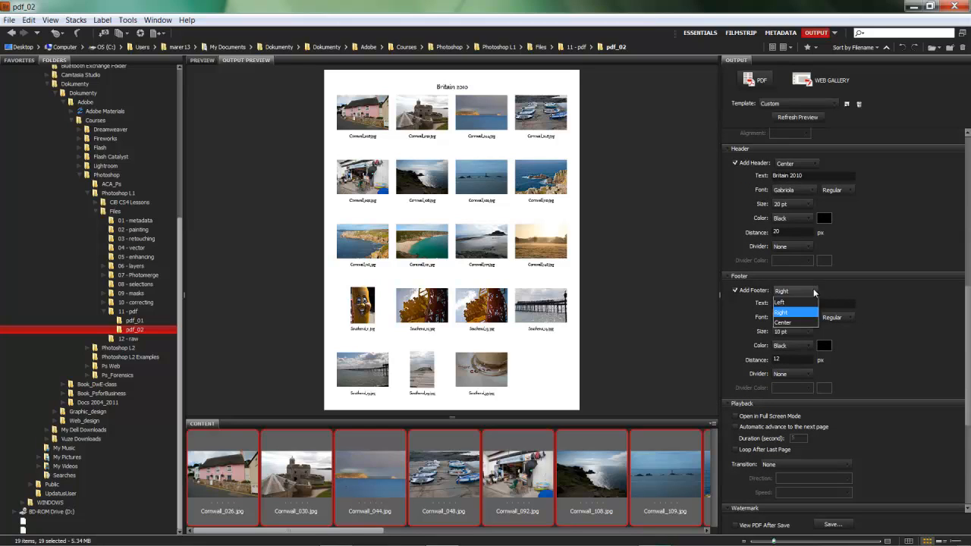
pyautogui.click(786, 317)
pyautogui.click(784, 304)
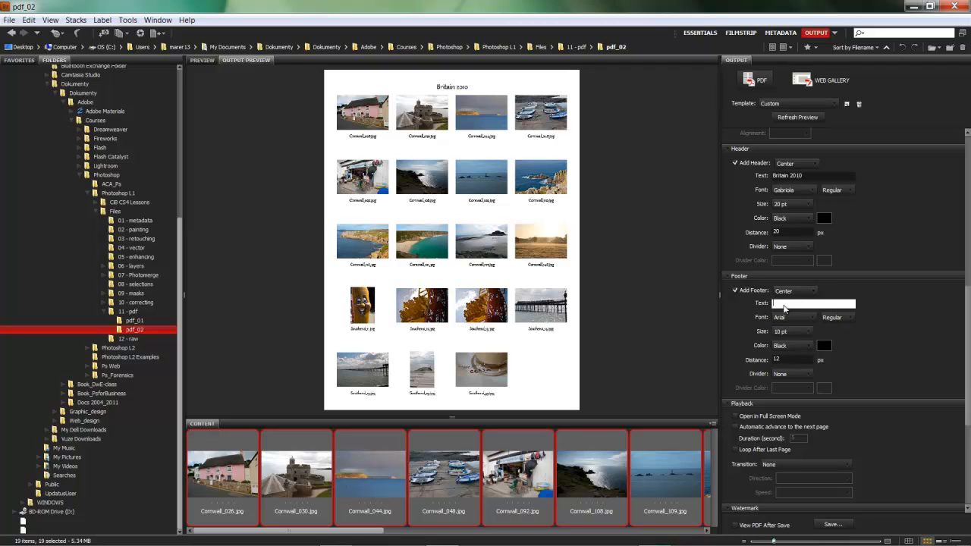
pyautogui.write('2011')
pyautogui.write(' Marek Mu')
pyautogui.write('larczyk Photography')
pyautogui.write('.')
pyautogui.write(' All rig')
pyautogui.write('hts reser')
pyautogui.write('ved')
pyautogui.write('.')
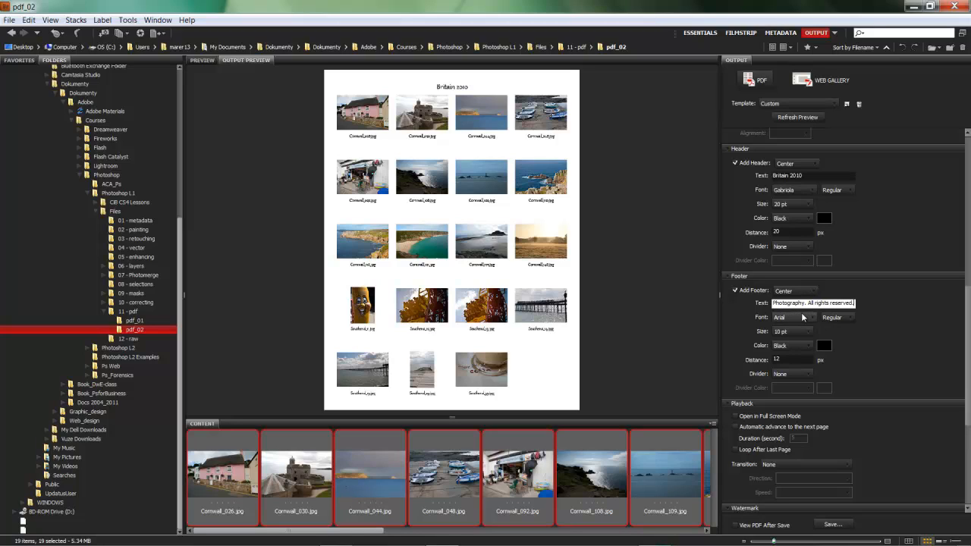
pyautogui.click(792, 118)
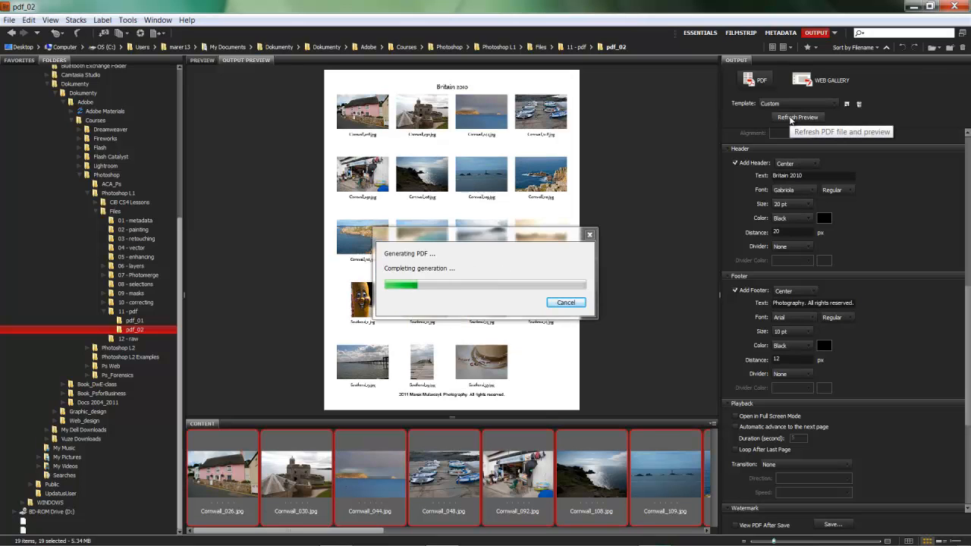
# Step: Change the footer's text color to a dark gray with RGB values of 72 and refresh the preview
pyautogui.click(825, 346)
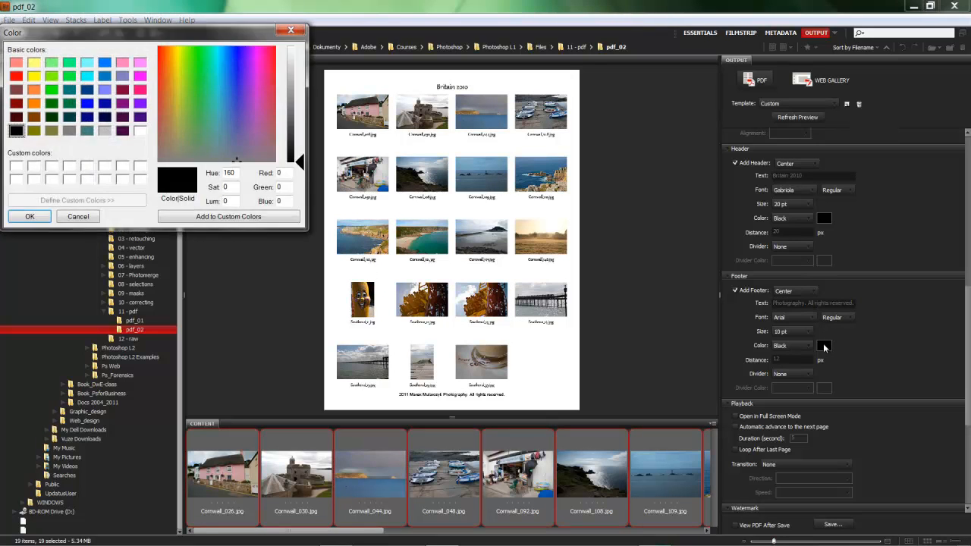
pyautogui.moveTo(298, 163); pyautogui.dragTo(299, 131)
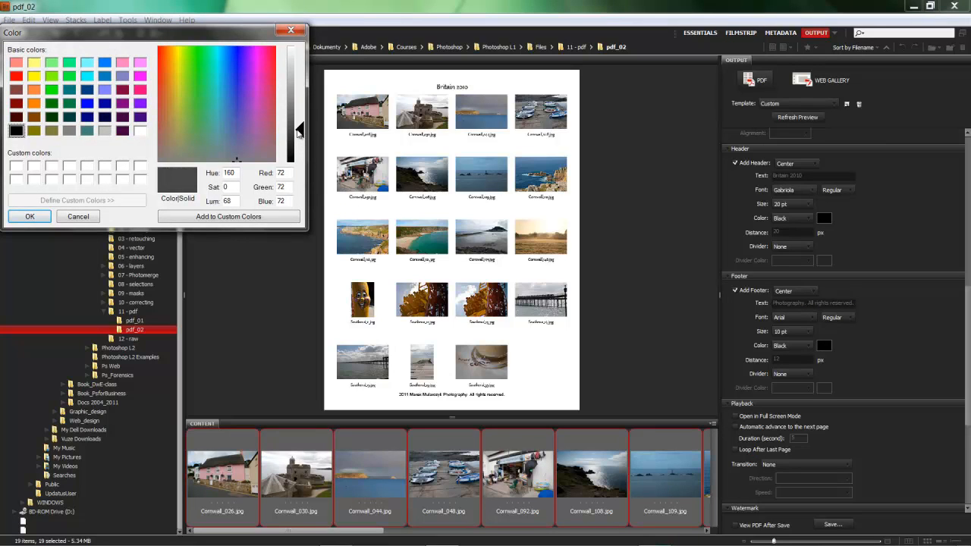
pyautogui.click(30, 217)
pyautogui.click(797, 117)
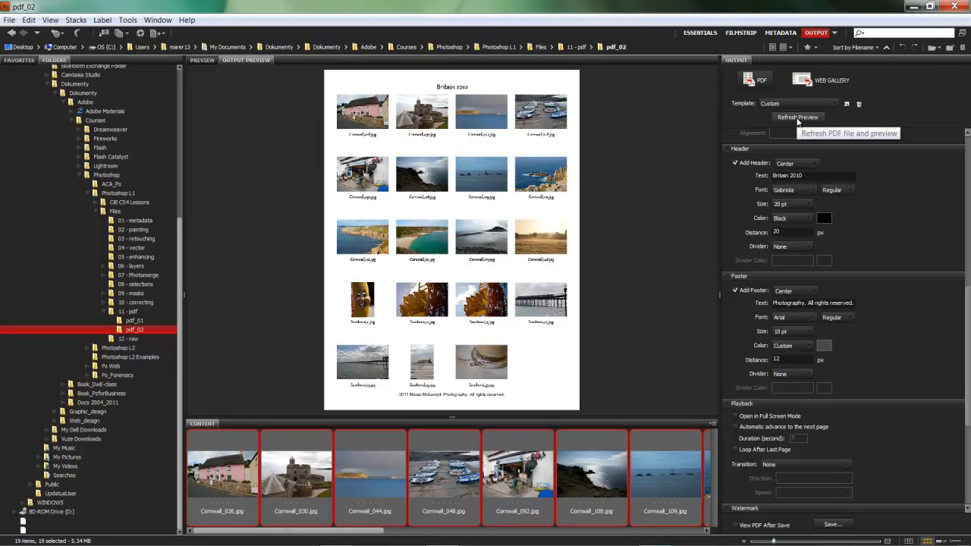
# Step: Add a 1 px divider line to the footer and refresh the preview
pyautogui.click(807, 375)
pyautogui.click(794, 395)
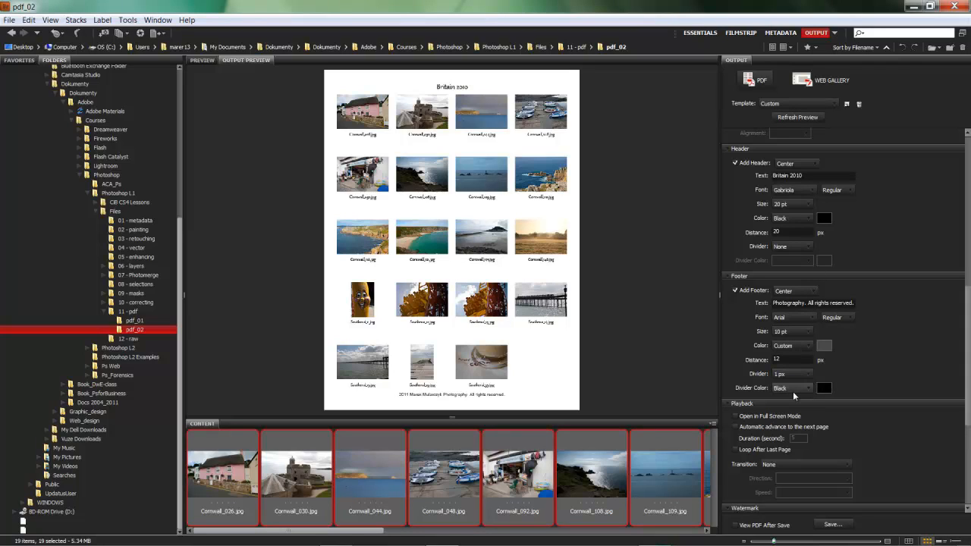
pyautogui.click(791, 118)
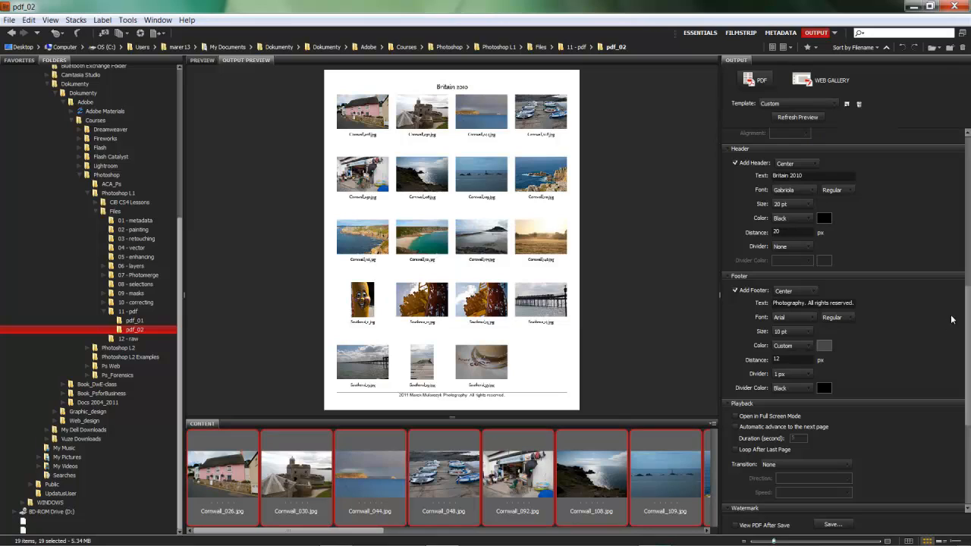
# Step: Enable the watermark and open the file chooser for its image
pyautogui.moveTo(967, 304); pyautogui.dragTo(969, 401)
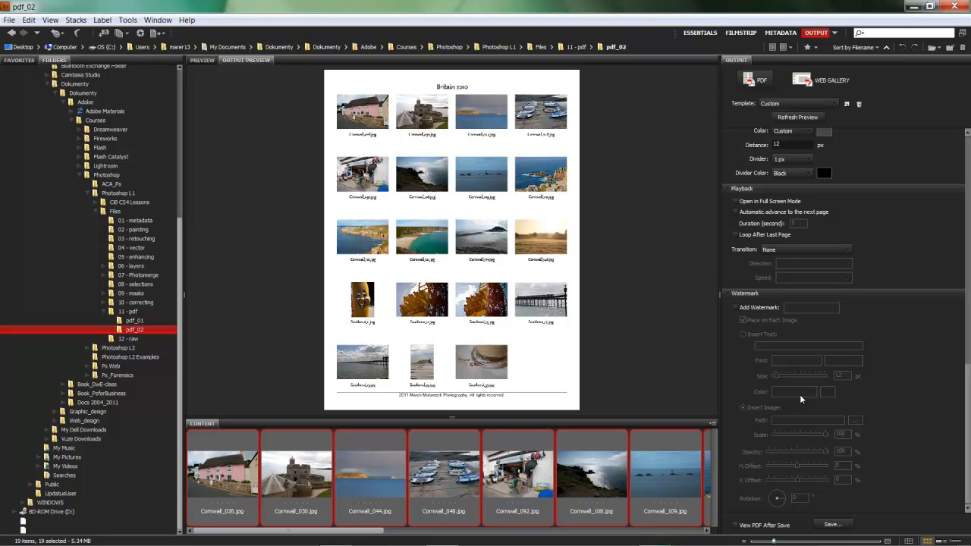
pyautogui.click(734, 308)
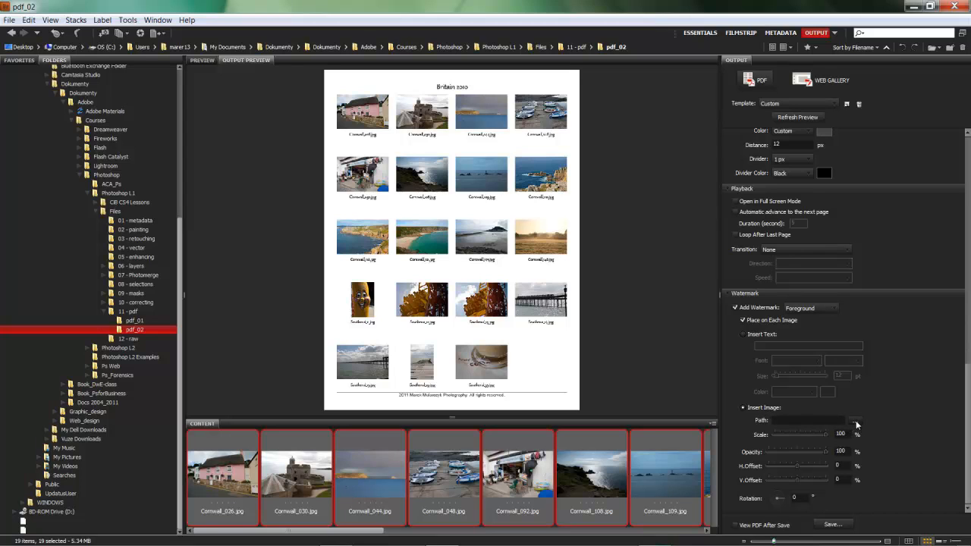
pyautogui.click(856, 425)
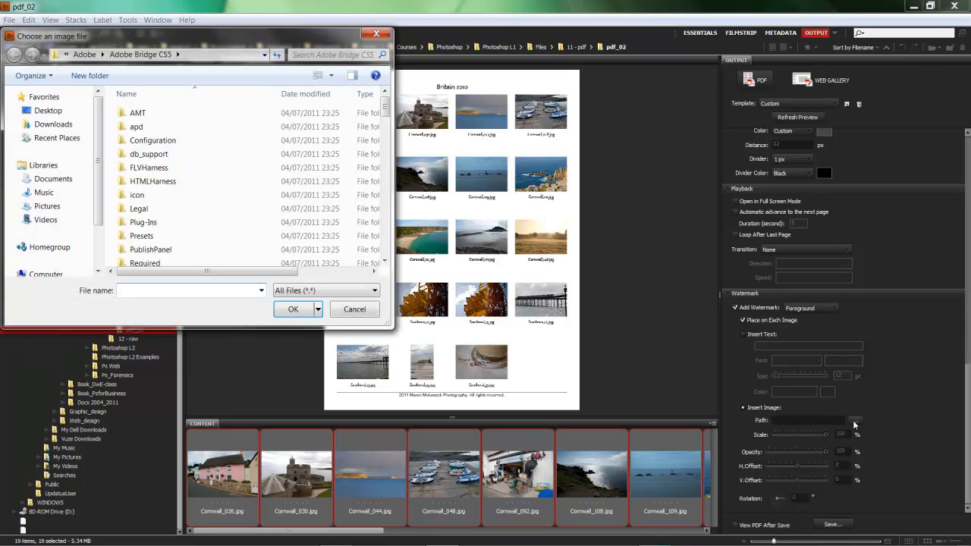
pyautogui.moveTo(206, 40); pyautogui.dragTo(458, 95)
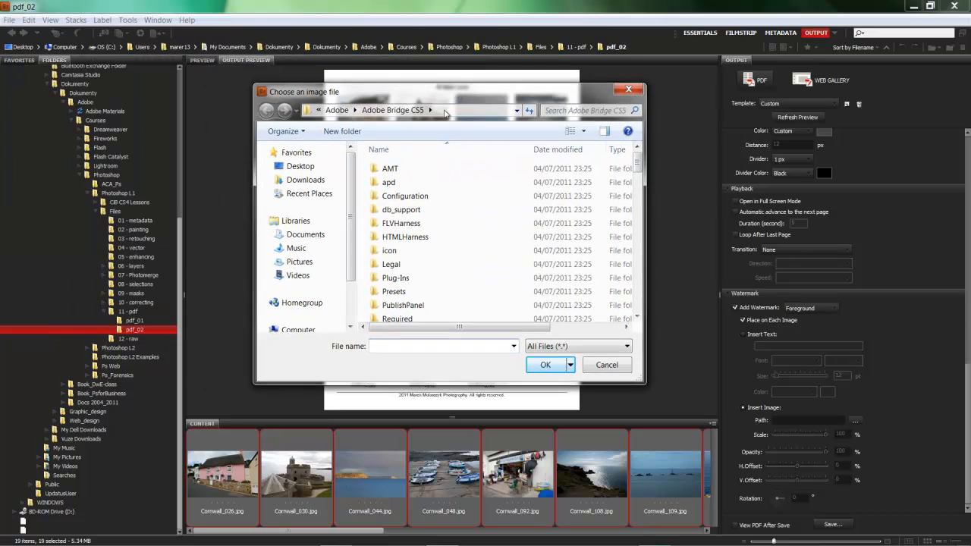
# Step: Browse the Documents library to the SaiTraining folder inside Dokumenty and Graphic_design
pyautogui.click(298, 236)
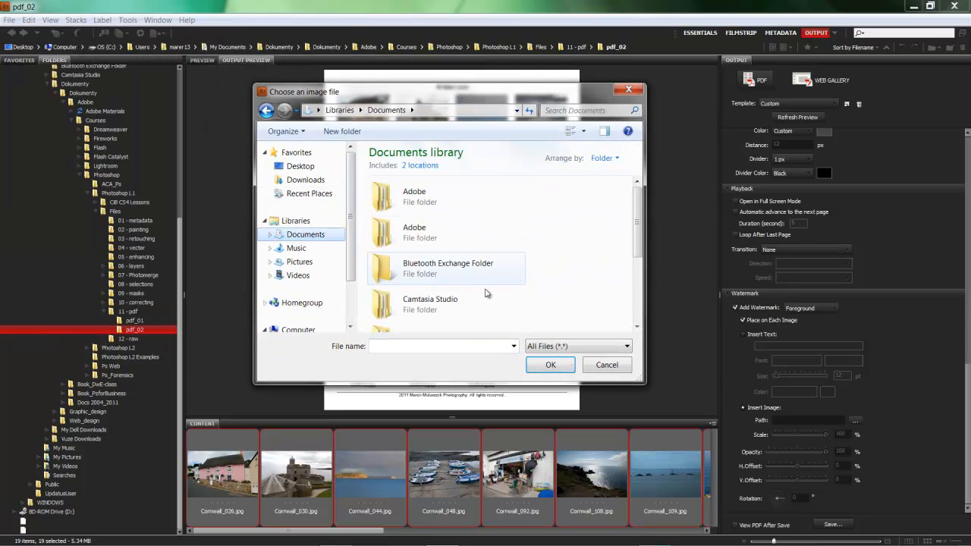
pyautogui.scroll(-4, 425, 265)
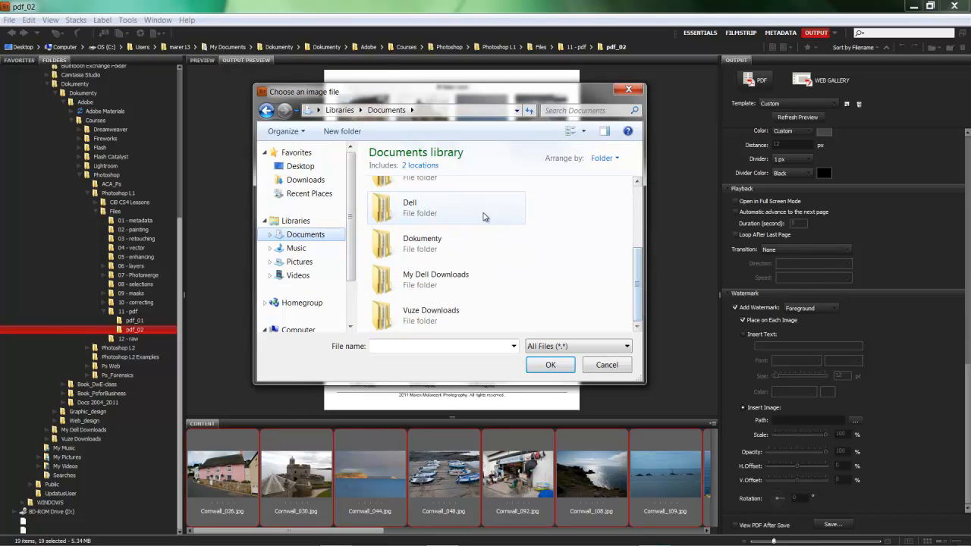
pyautogui.doubleClick(413, 238)
pyautogui.doubleClick(410, 238)
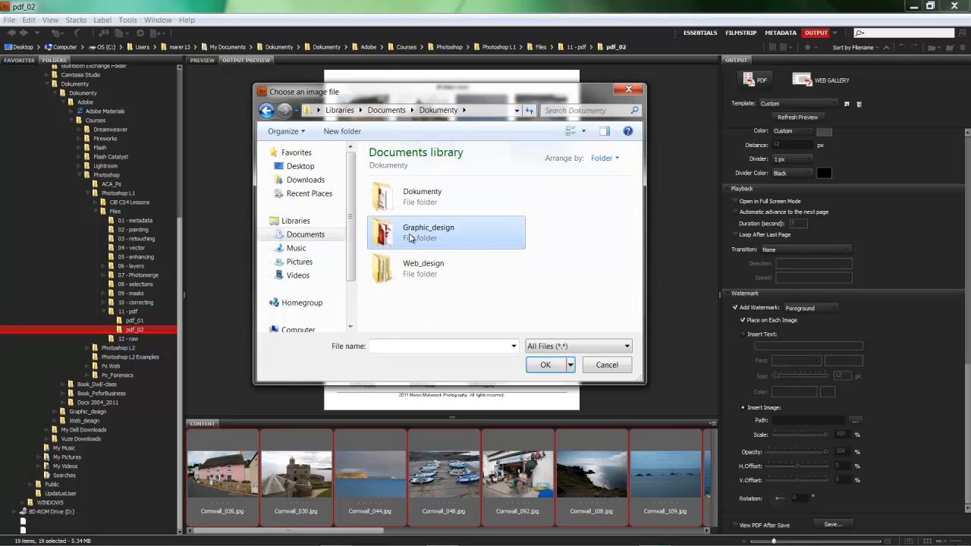
pyautogui.scroll(-3, 410, 238)
pyautogui.press('Down')
pyautogui.press('Return')
# Step: Choose the Sai_Training_Logo_Details JPEG as the watermark image and refresh the preview
pyautogui.press('Down')
pyautogui.press('Down')
pyautogui.press('Down')
pyautogui.press('Down')
pyautogui.press('Down')
pyautogui.press('Down')
pyautogui.press('Down')
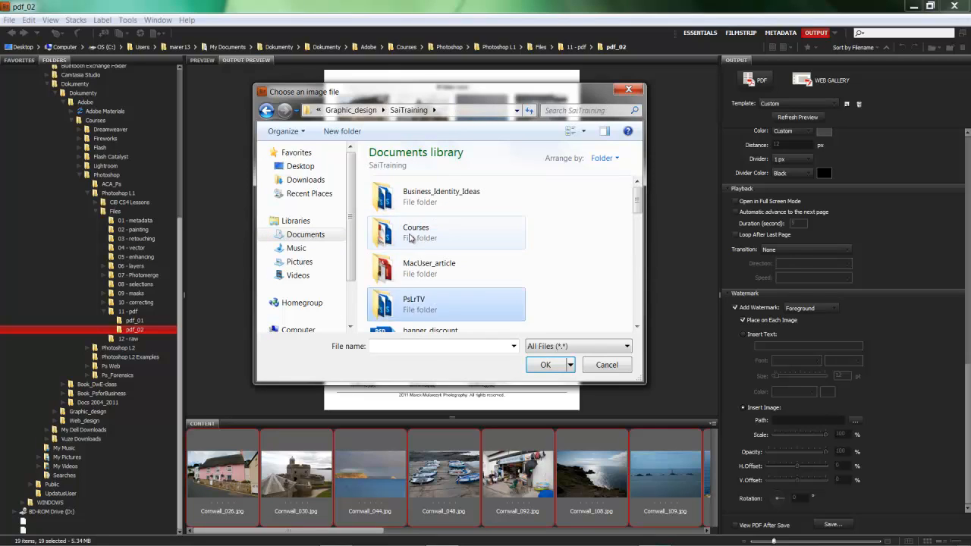
pyautogui.press('Up')
pyautogui.press('Up')
pyautogui.press('Up')
pyautogui.press('Up')
pyautogui.press('Up')
pyautogui.press('Up')
pyautogui.press('Up')
pyautogui.press('Up')
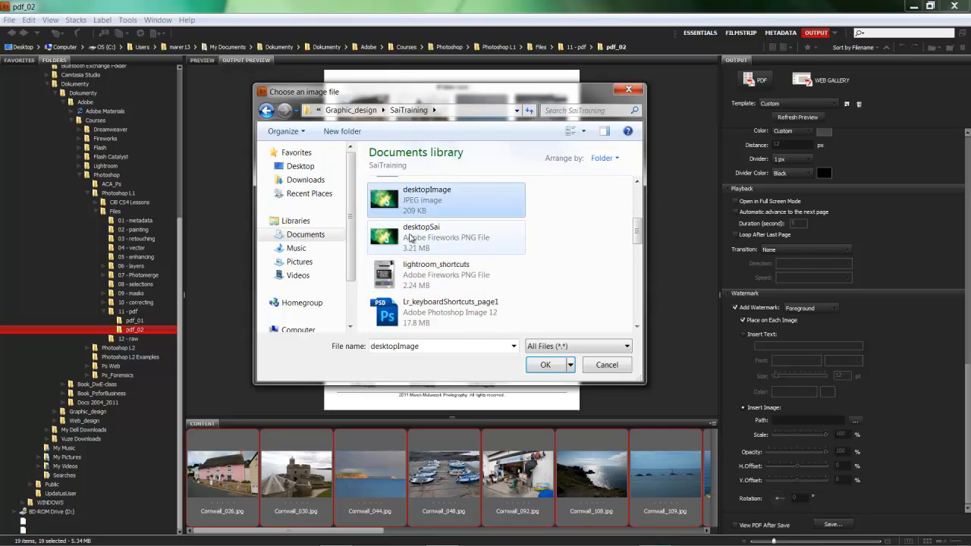
pyautogui.press('Down')
pyautogui.press('Down')
pyautogui.press('Down')
pyautogui.press('Down')
pyautogui.press('Down')
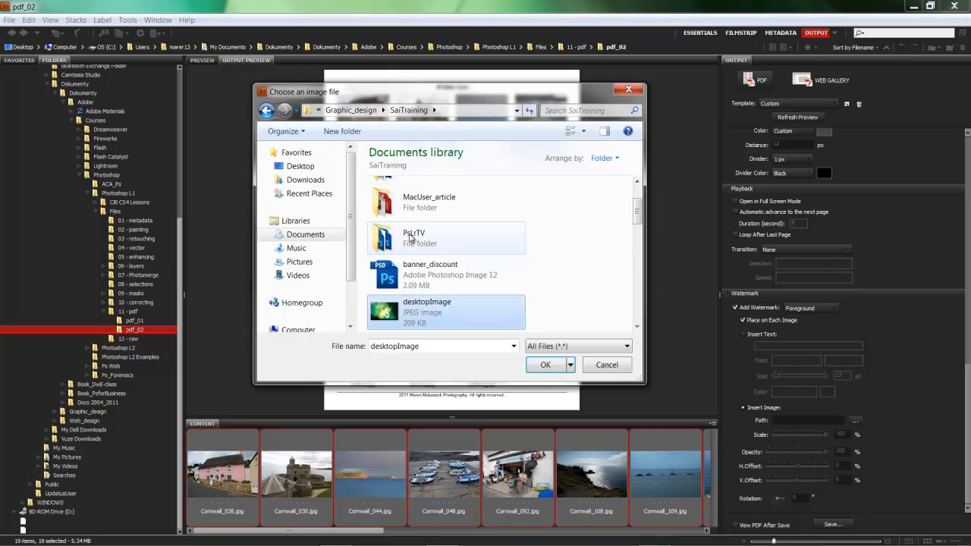
pyautogui.moveTo(638, 209); pyautogui.dragTo(638, 311)
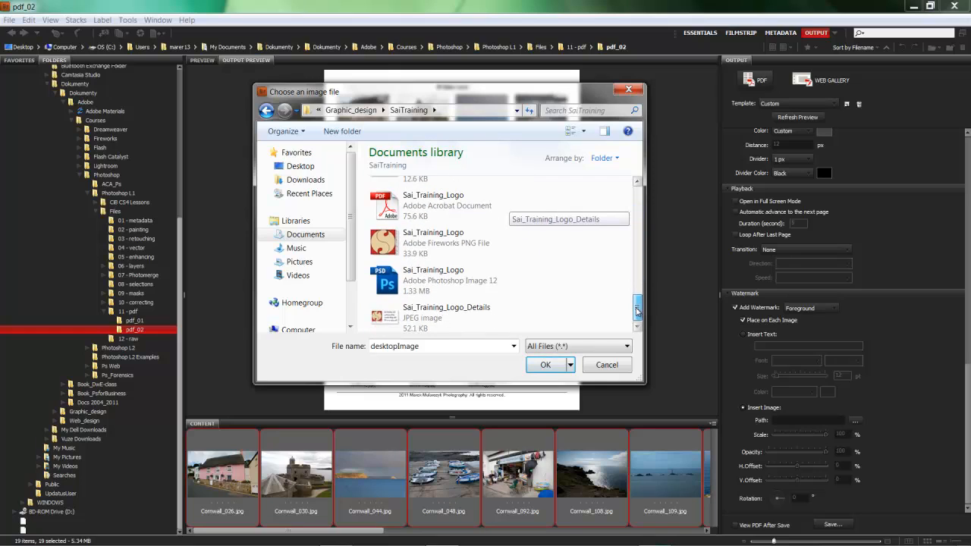
pyautogui.doubleClick(390, 320)
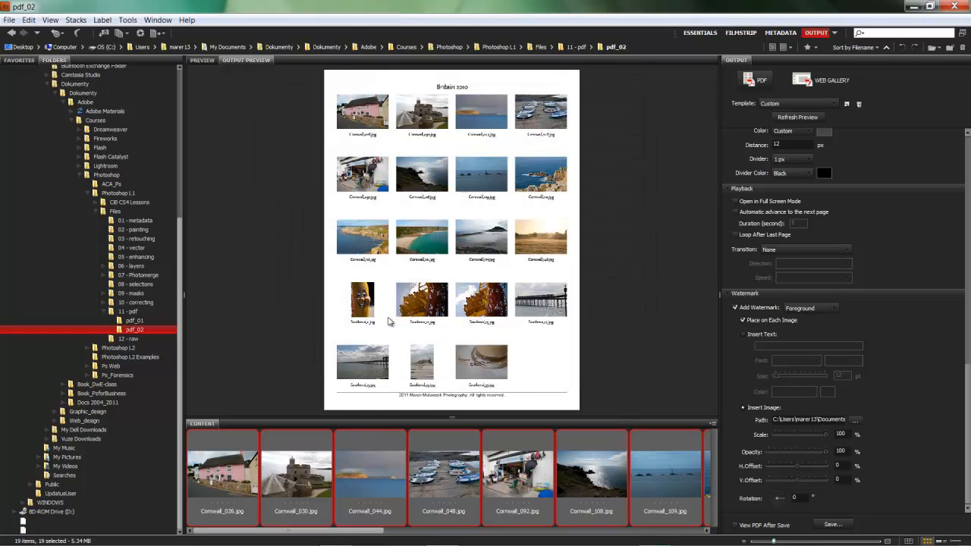
pyautogui.click(796, 117)
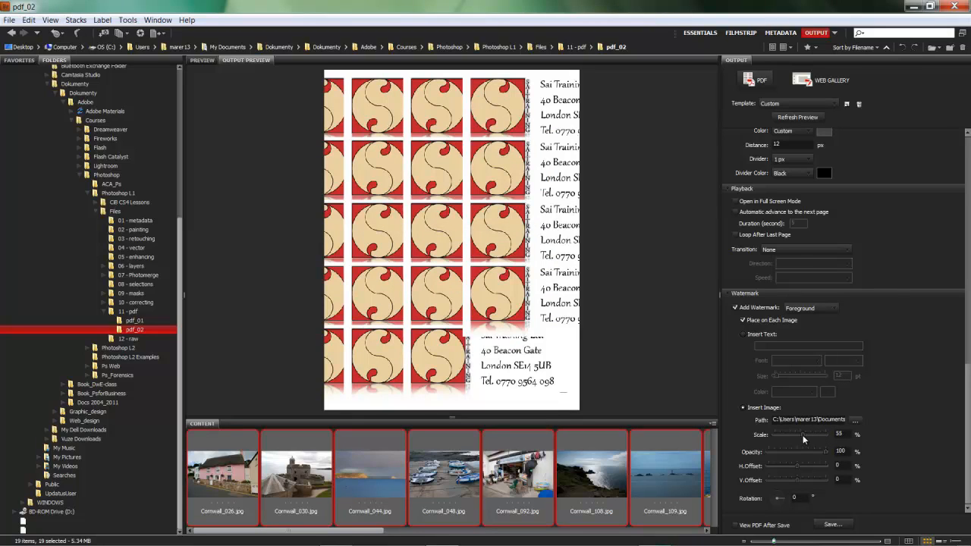
# Step: Set the watermark's scale to 25% and its opacity to 20%, refreshing the preview
pyautogui.click(795, 119)
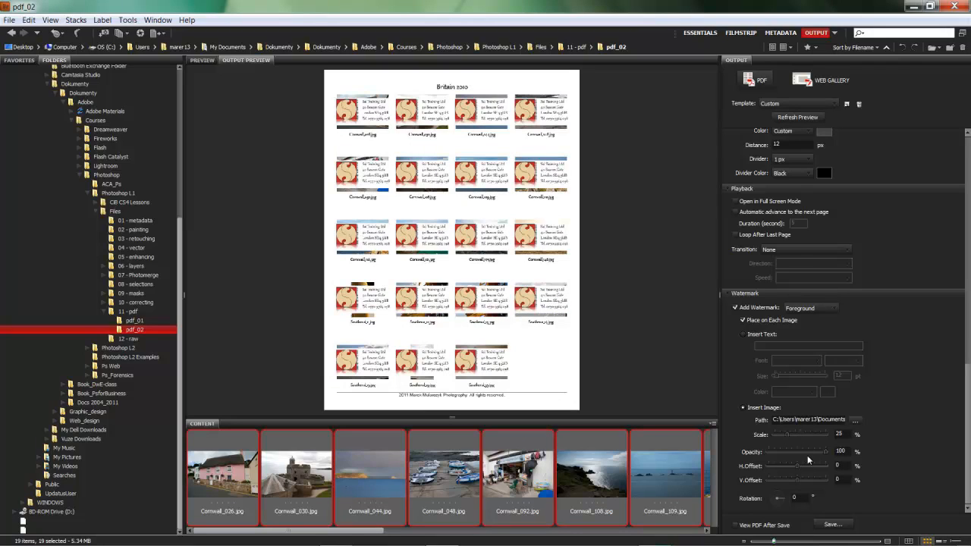
pyautogui.click(798, 451)
pyautogui.click(798, 116)
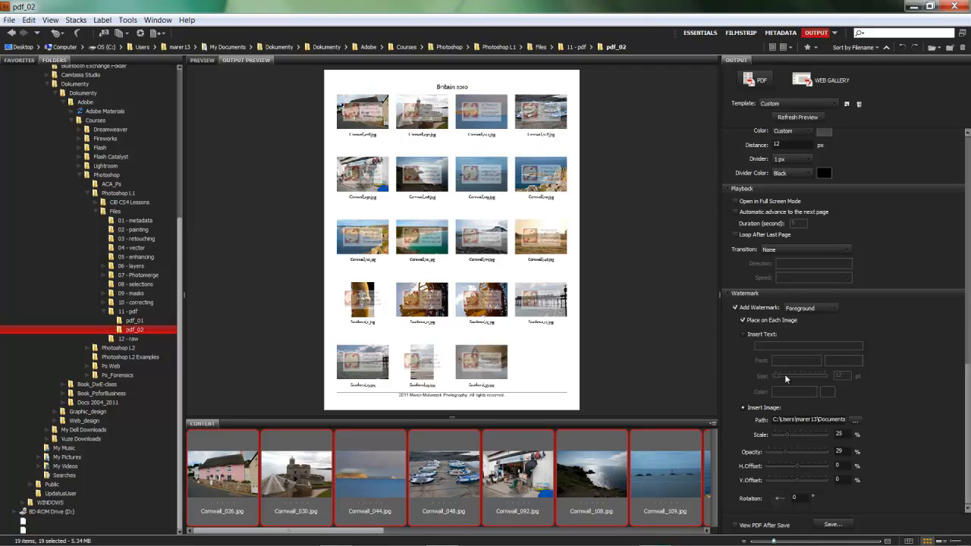
pyautogui.click(794, 117)
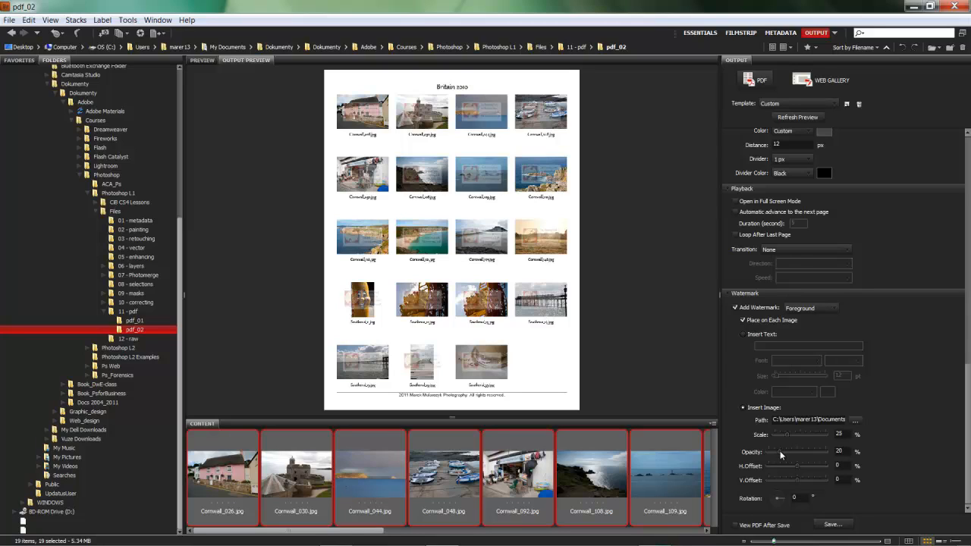
pyautogui.click(800, 122)
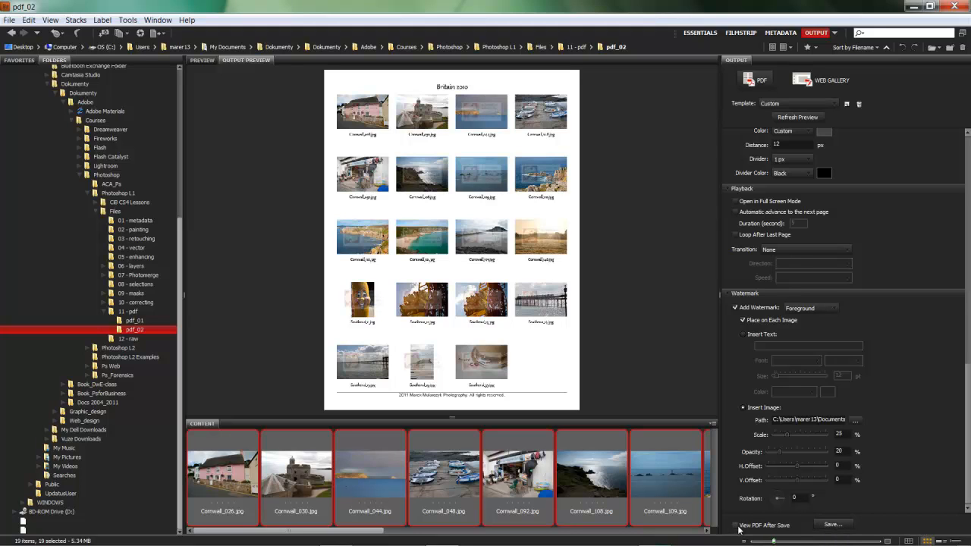
# Step: Save the contact sheet as a PDF named contactSheet on the Desktop
pyautogui.click(828, 524)
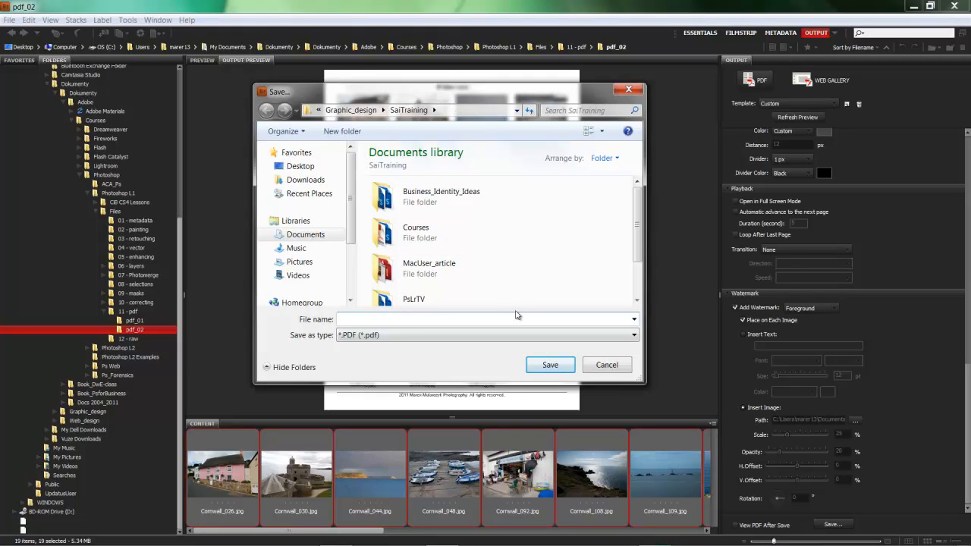
pyautogui.click(301, 166)
pyautogui.click(491, 319)
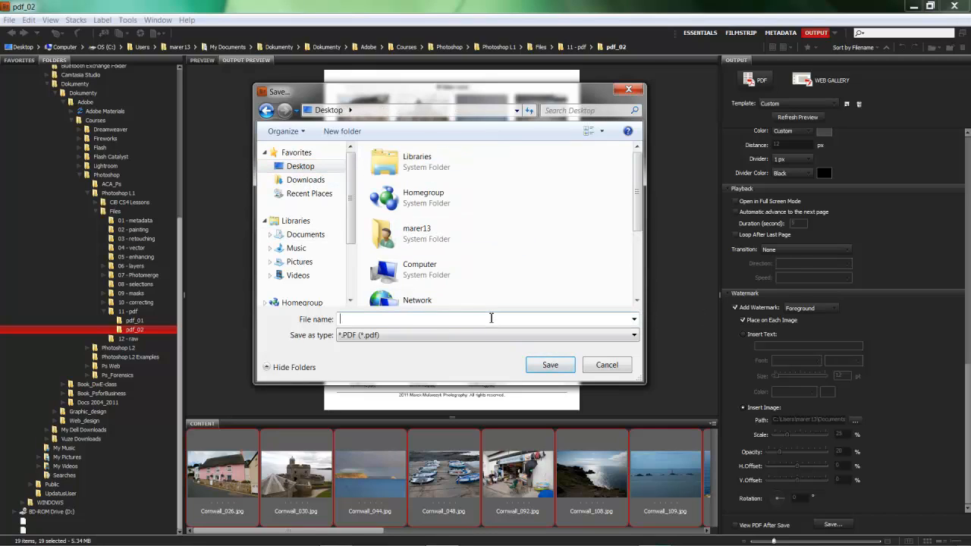
pyautogui.write('con')
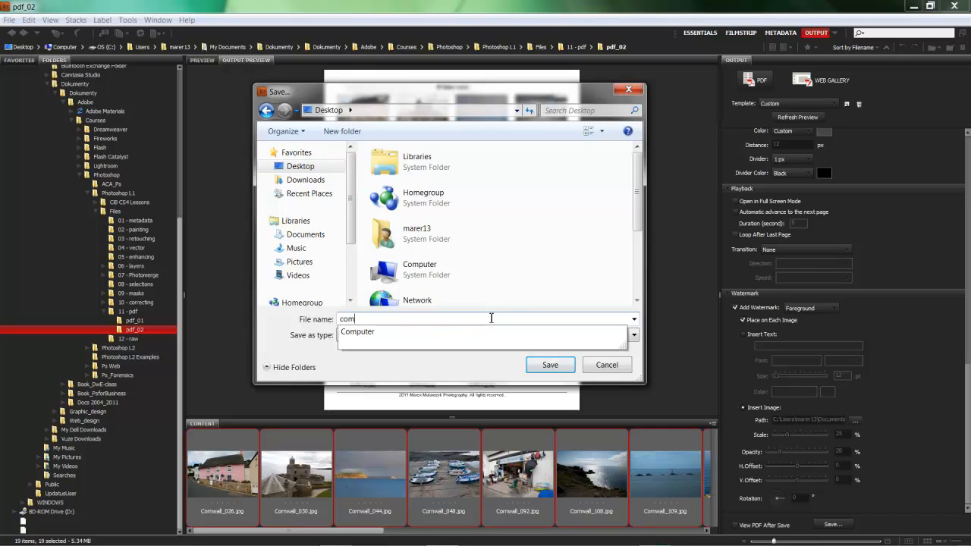
pyautogui.write('tactS')
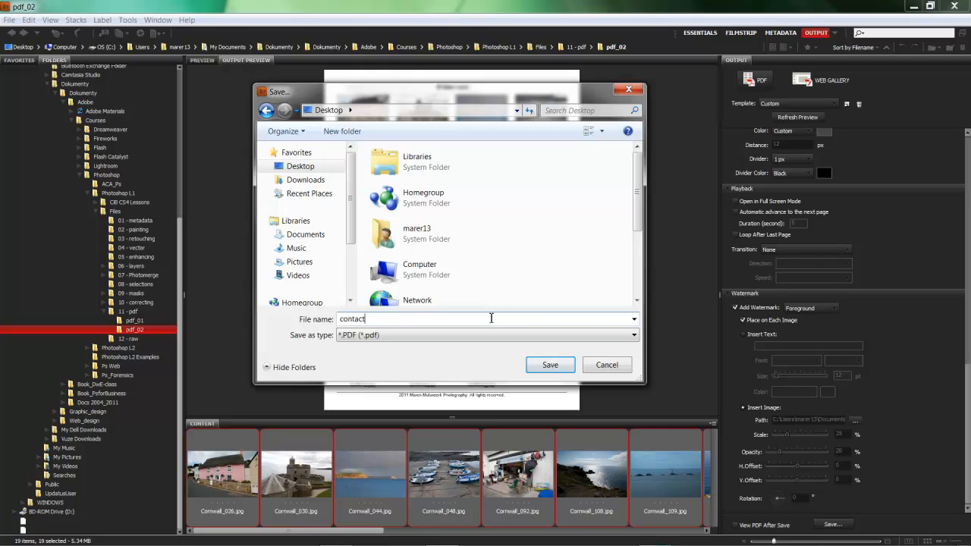
pyautogui.write('heet')
pyautogui.press('Return')
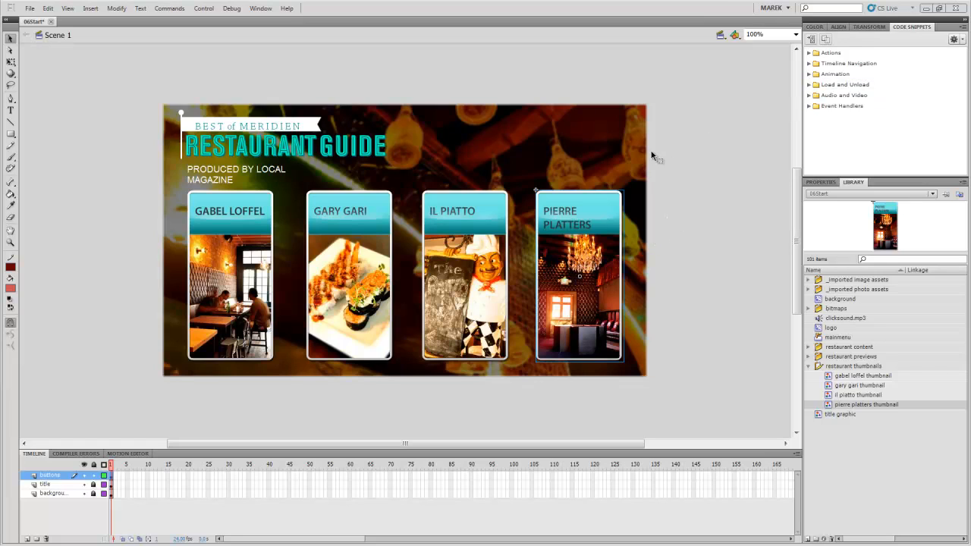
# Step: Minimize the Flash and Photoshop windows to show the desktop, and switch back to Flash
pyautogui.click(926, 8)
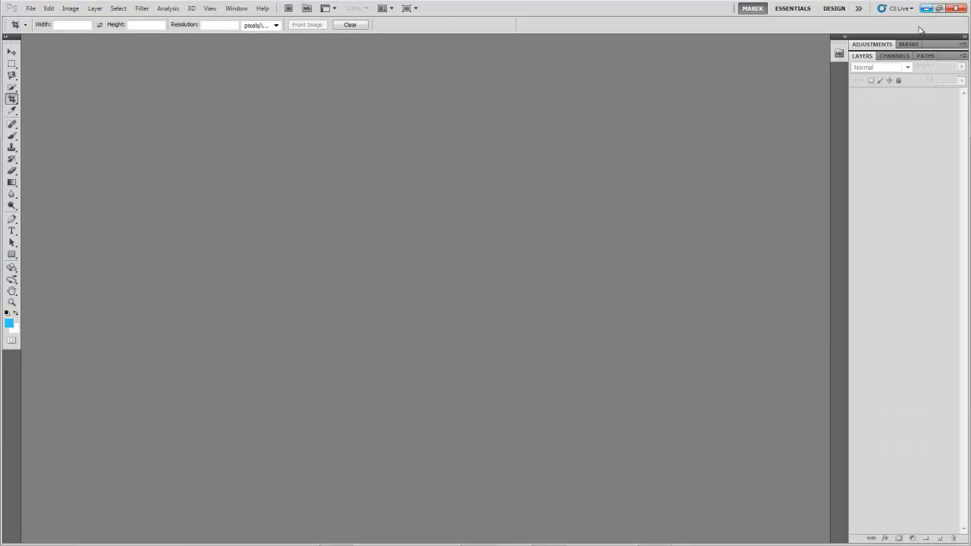
pyautogui.click(927, 9)
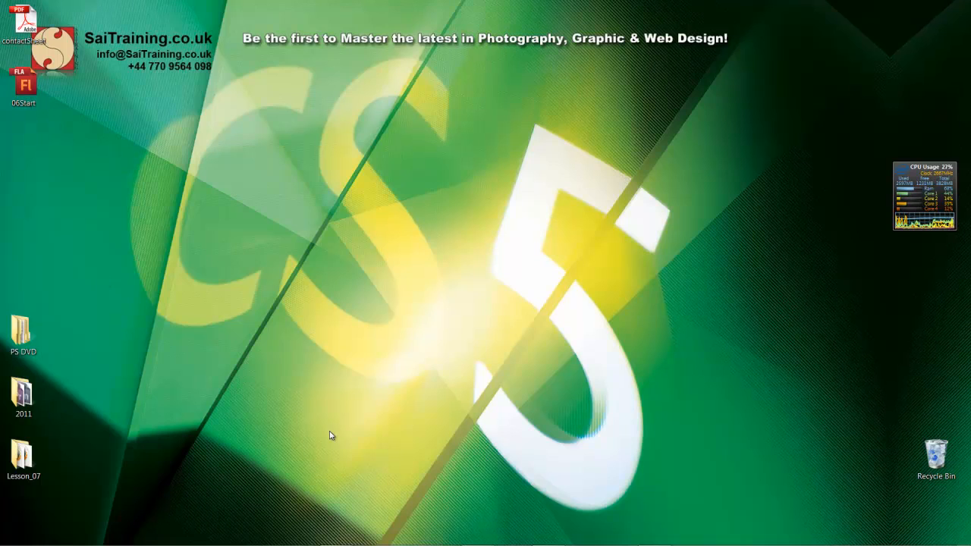
pyautogui.moveTo(469, 540)
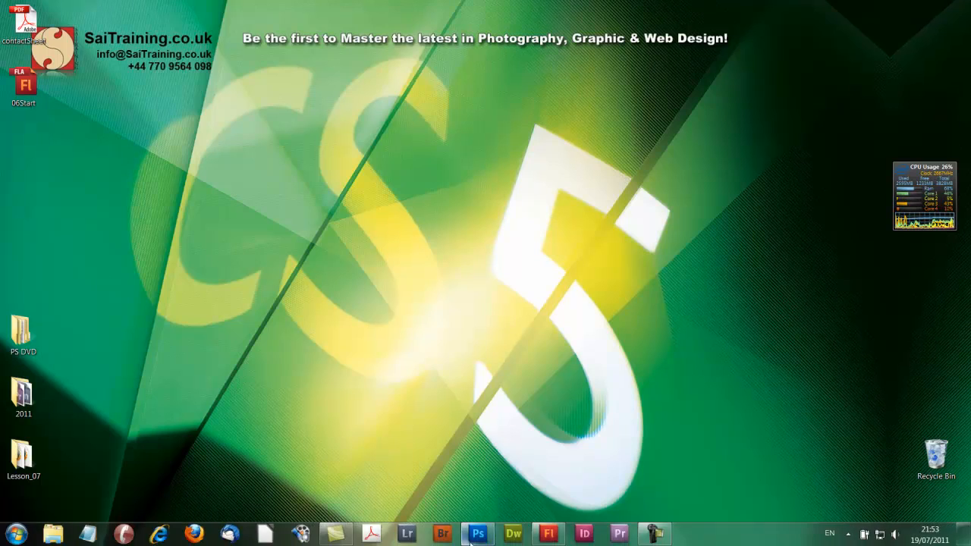
pyautogui.click(548, 534)
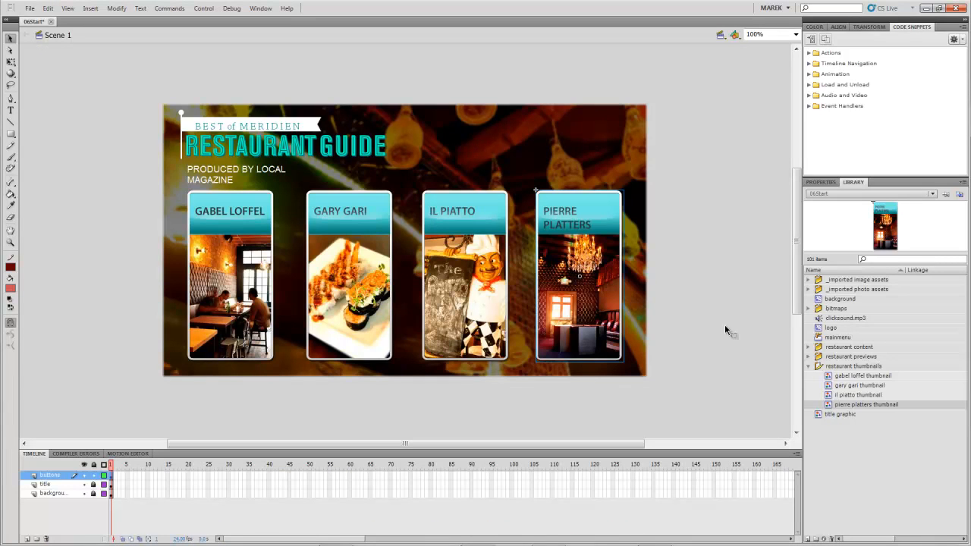
pyautogui.click(828, 395)
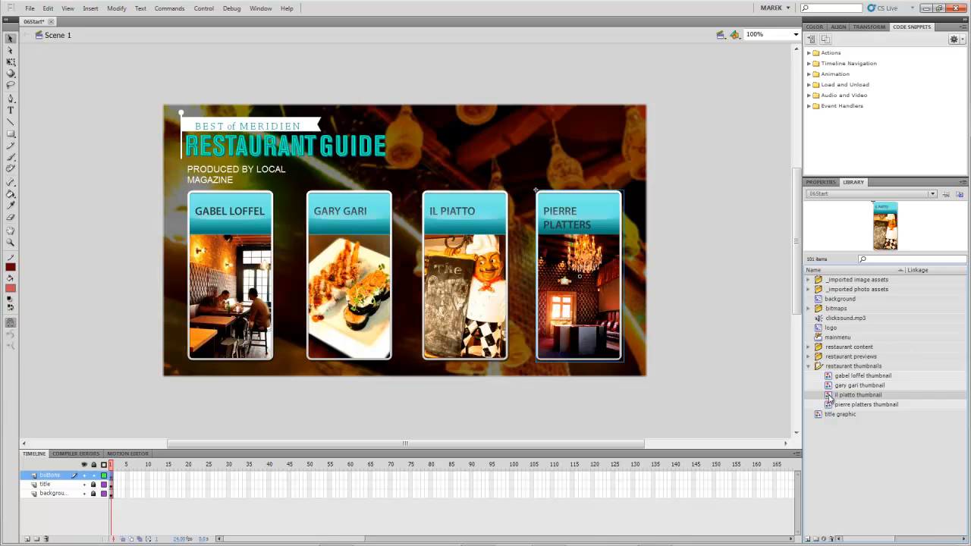
pyautogui.rightClick(830, 398)
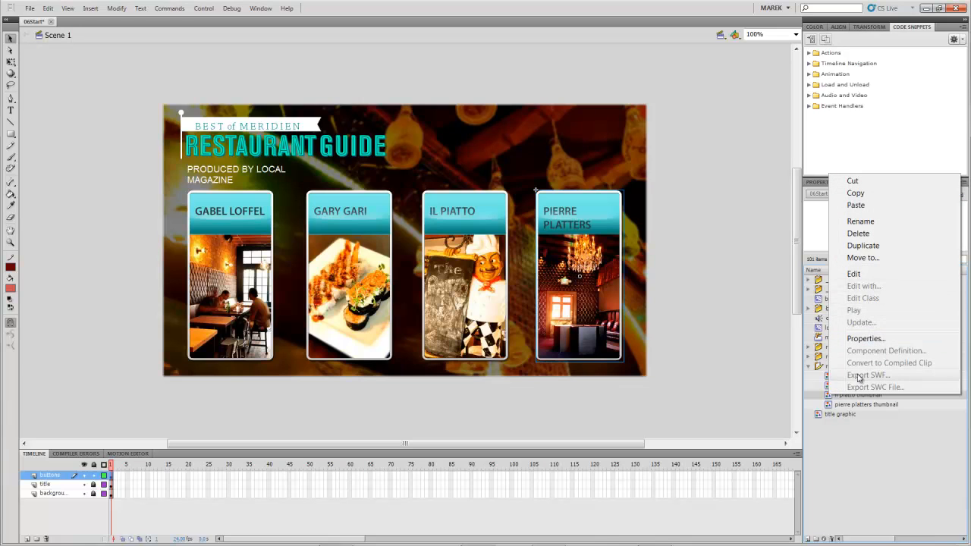
pyautogui.click(844, 439)
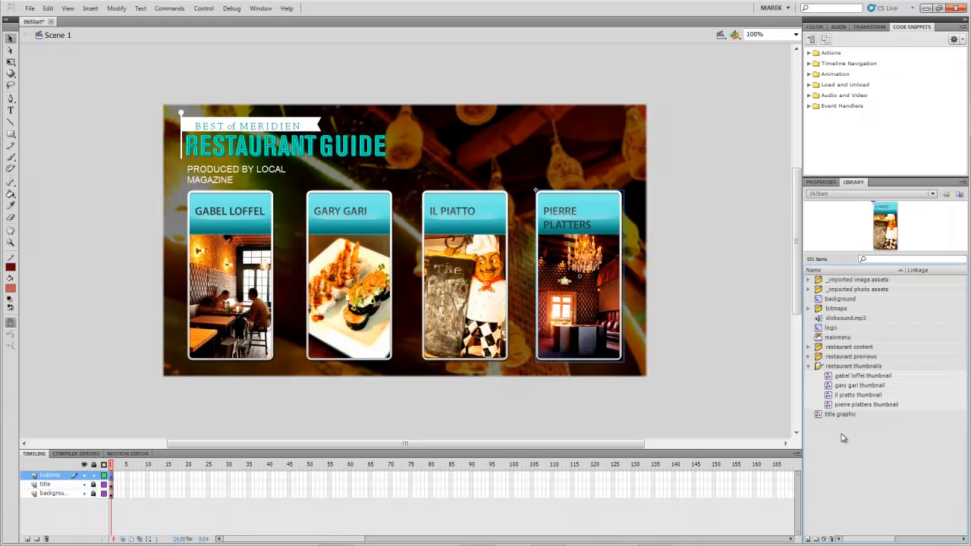
# Step: Open the il piatto thumbnail symbol for editing and show the properties of its border copy instance
pyautogui.doubleClick(829, 396)
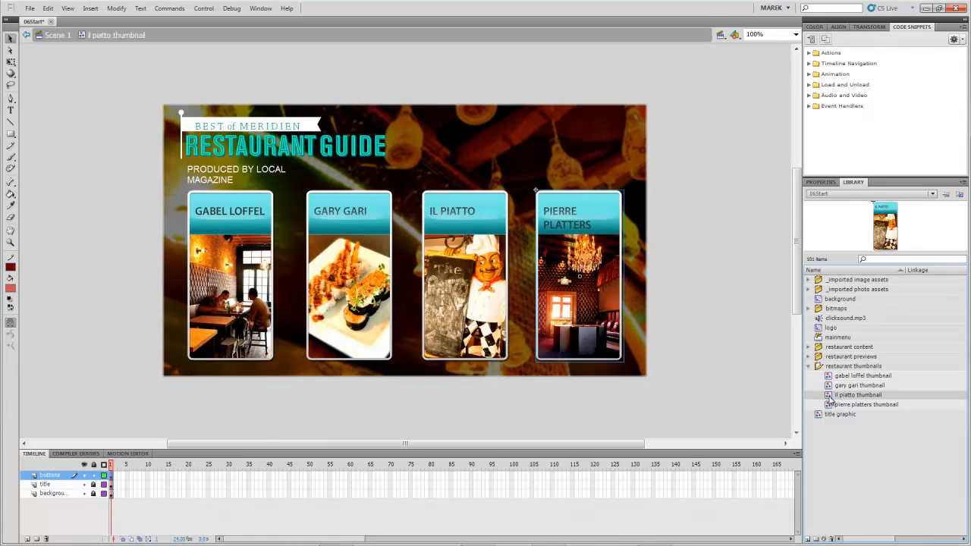
pyautogui.click(428, 298)
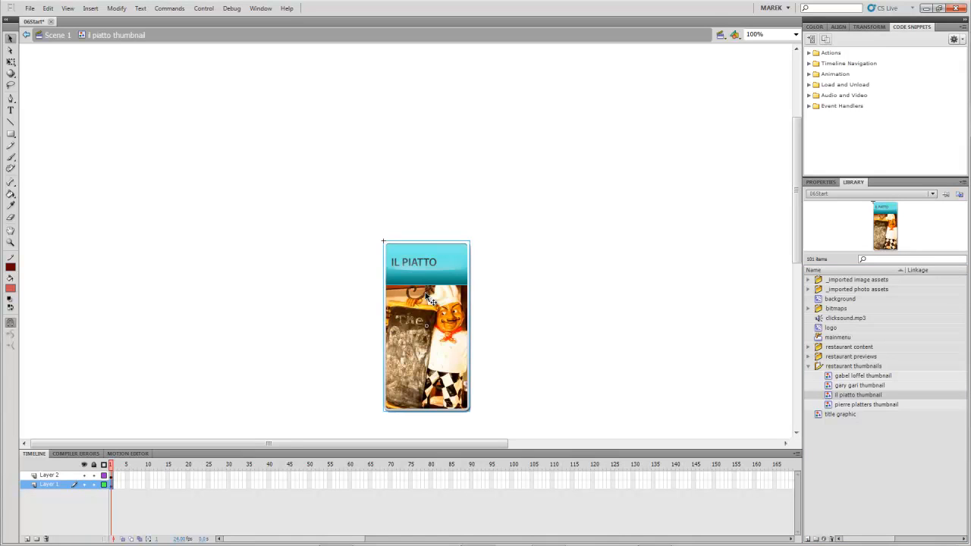
pyautogui.click(817, 183)
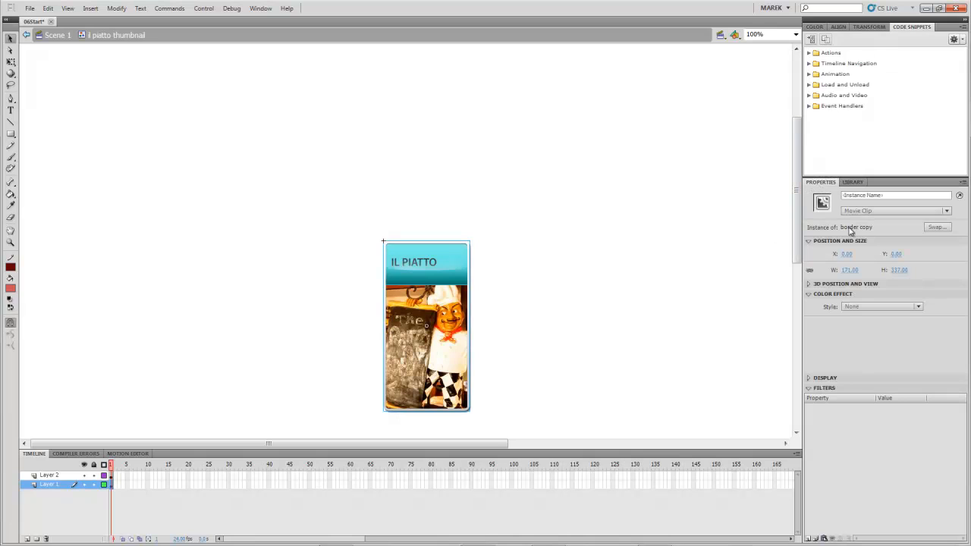
# Step: Enter the border copy symbol, select its border bitmap and open it for editing in Photoshop
pyautogui.doubleClick(415, 289)
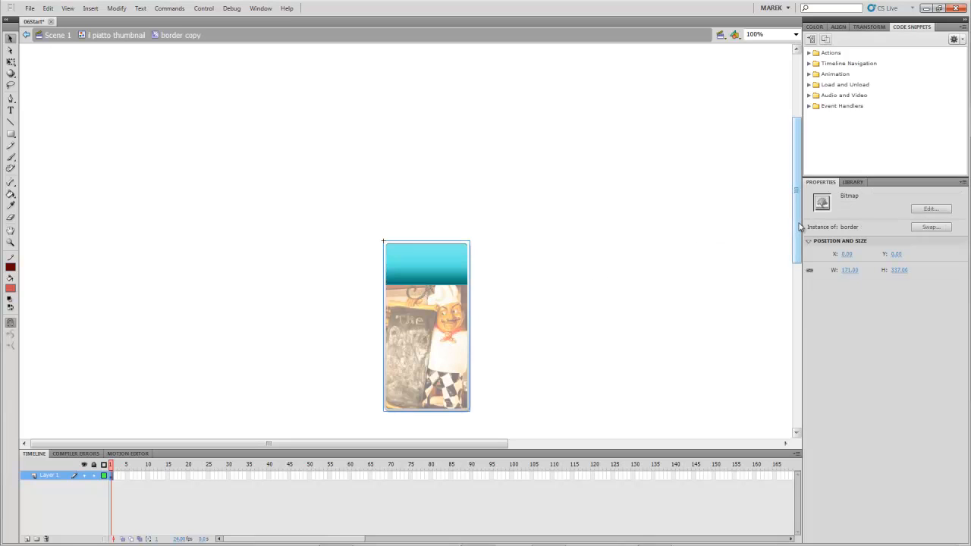
pyautogui.click(487, 353)
pyautogui.click(448, 349)
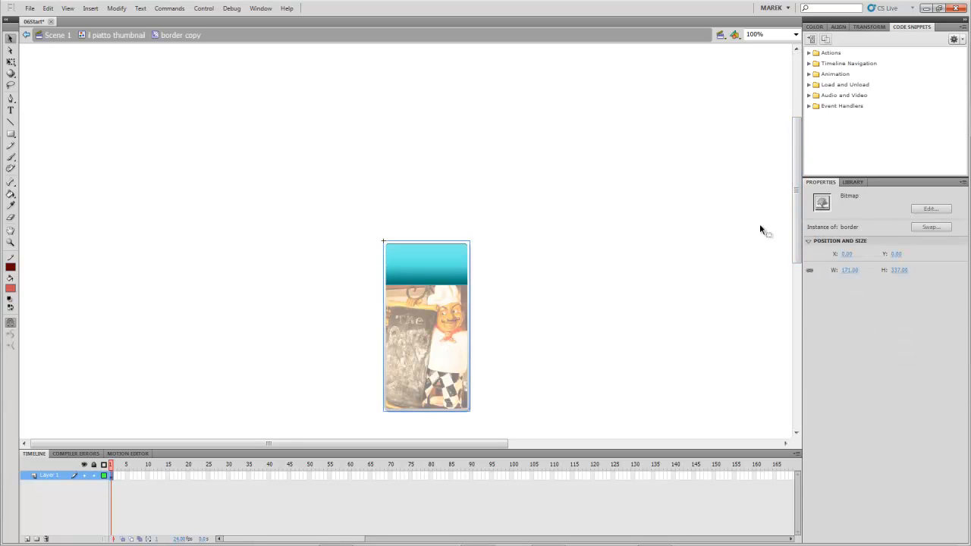
pyautogui.click(933, 209)
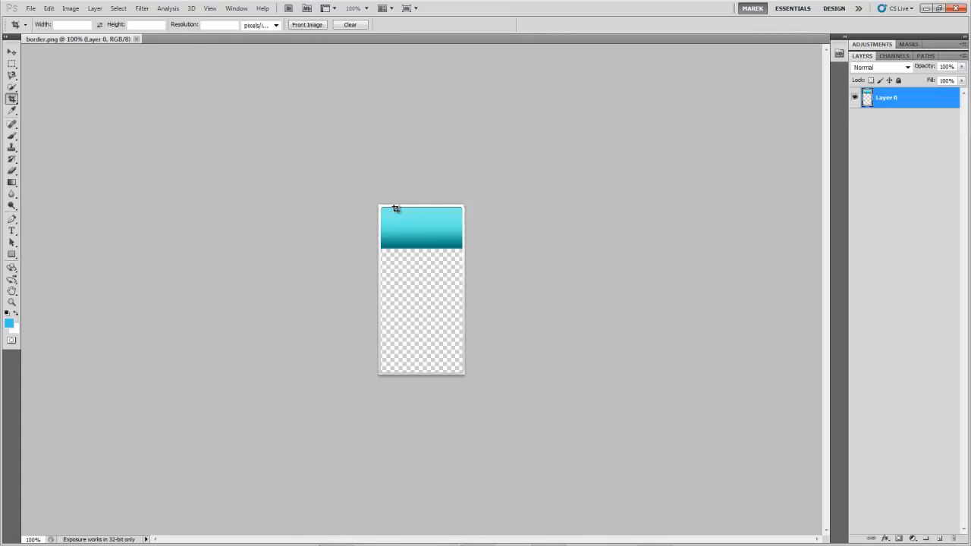
# Step: Recolour the blue border bitmap to red with a Hue/Saturation adjustment, setting the hue to -178
pyautogui.click(76, 10)
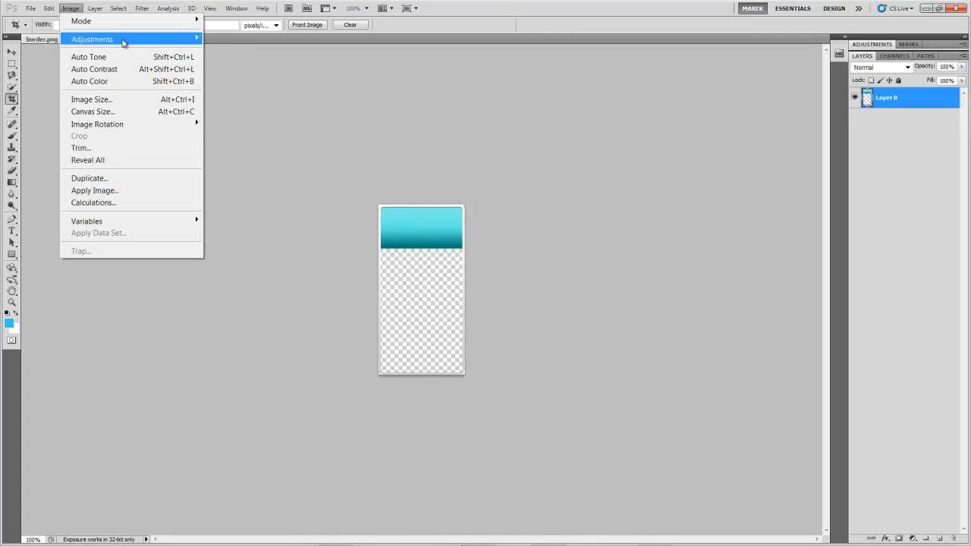
pyautogui.moveTo(182, 39)
pyautogui.click(269, 107)
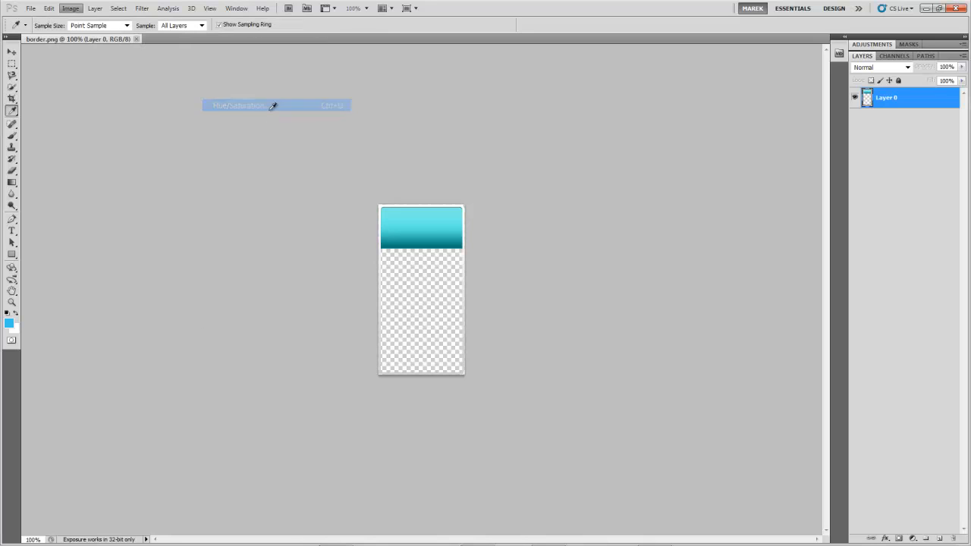
pyautogui.moveTo(392, 143); pyautogui.dragTo(678, 144)
pyautogui.moveTo(673, 216); pyautogui.dragTo(626, 220)
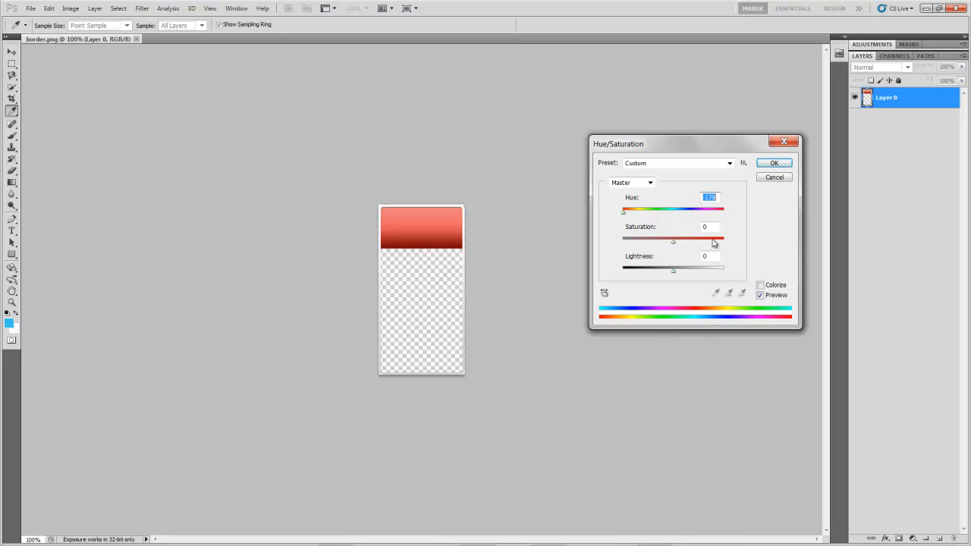
pyautogui.click(768, 164)
pyautogui.press('c')
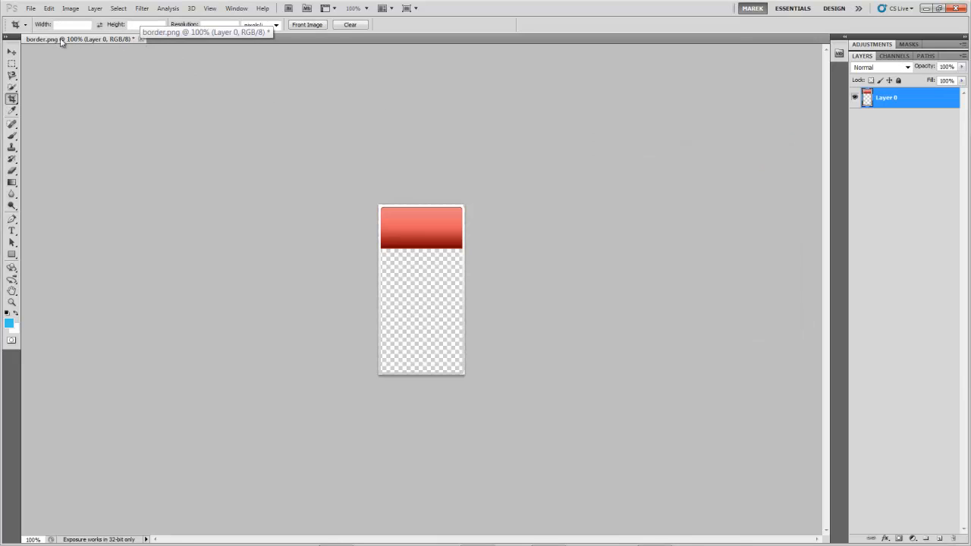
# Step: Close border.png, saving its changes, and switch back to Flash
pyautogui.click(141, 40)
pyautogui.click(441, 211)
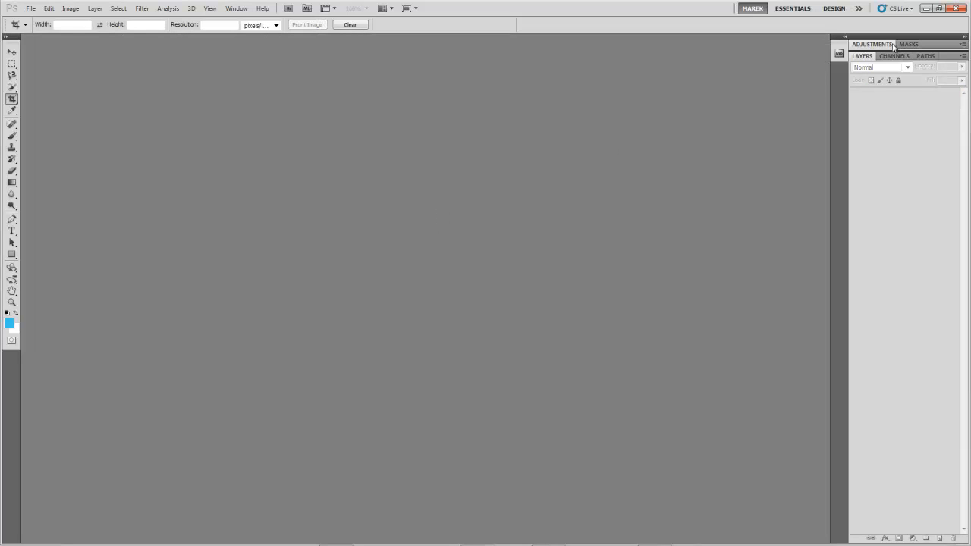
pyautogui.click(925, 8)
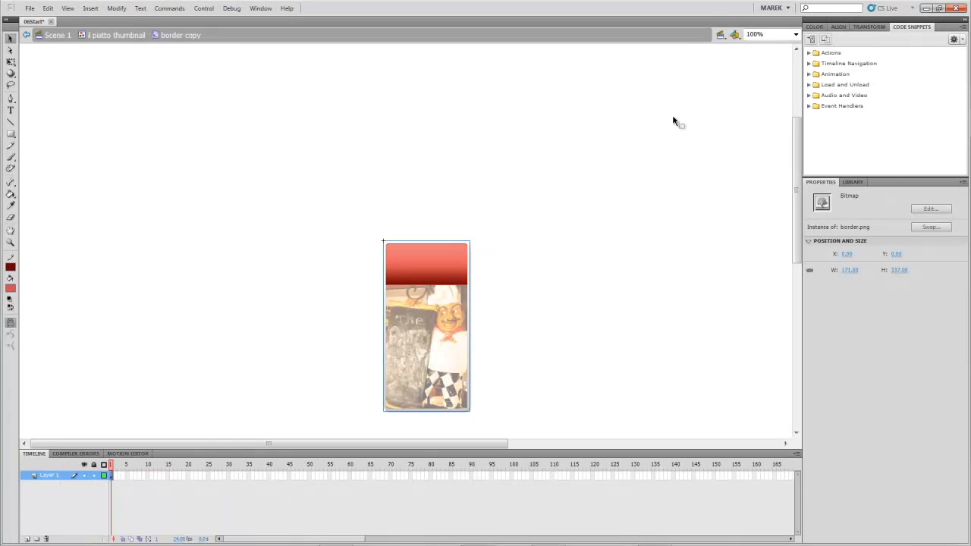
# Step: Return from the border copy symbol to Scene 1 to check all four restaurant thumbnails on the stage
pyautogui.click(57, 35)
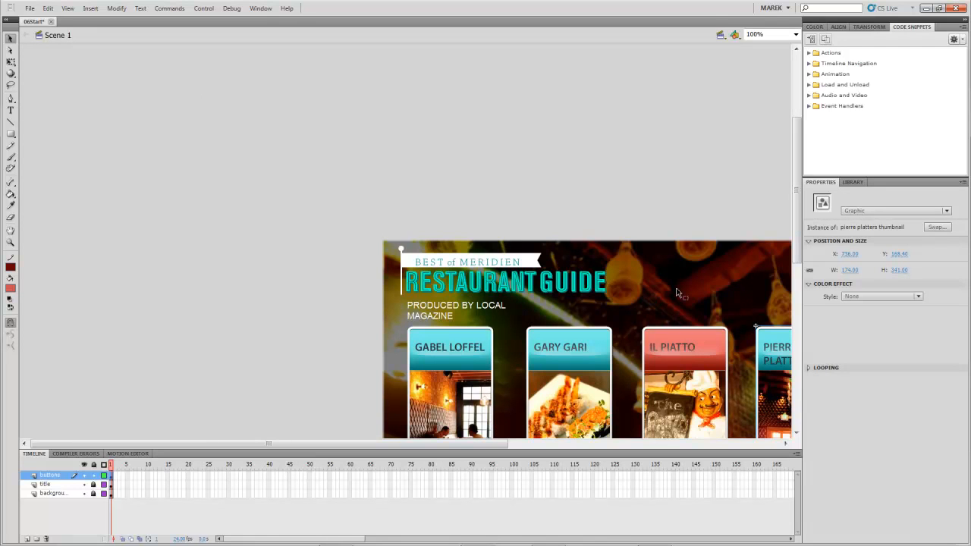
pyautogui.moveTo(797, 258); pyautogui.dragTo(797, 305)
pyautogui.moveTo(455, 450); pyautogui.dragTo(561, 447)
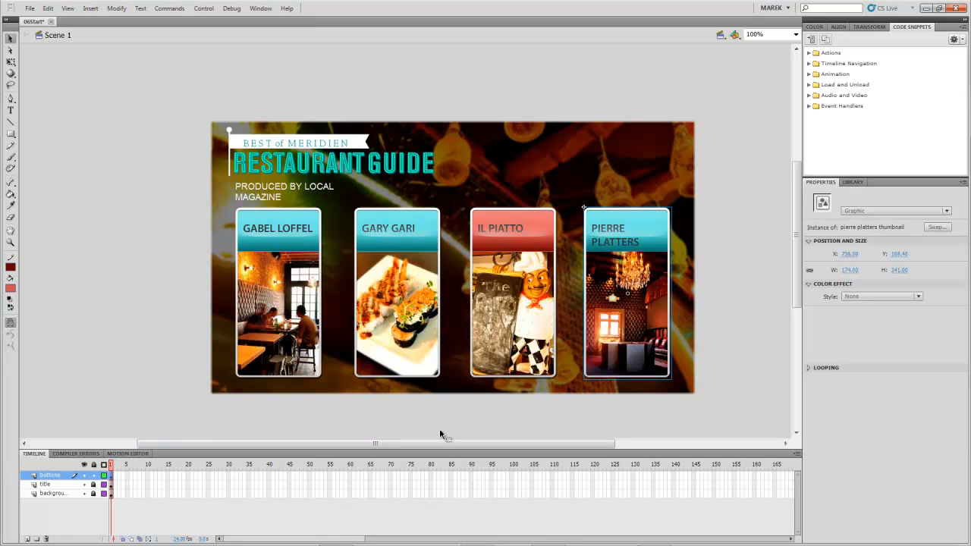
pyautogui.moveTo(437, 446); pyautogui.dragTo(461, 447)
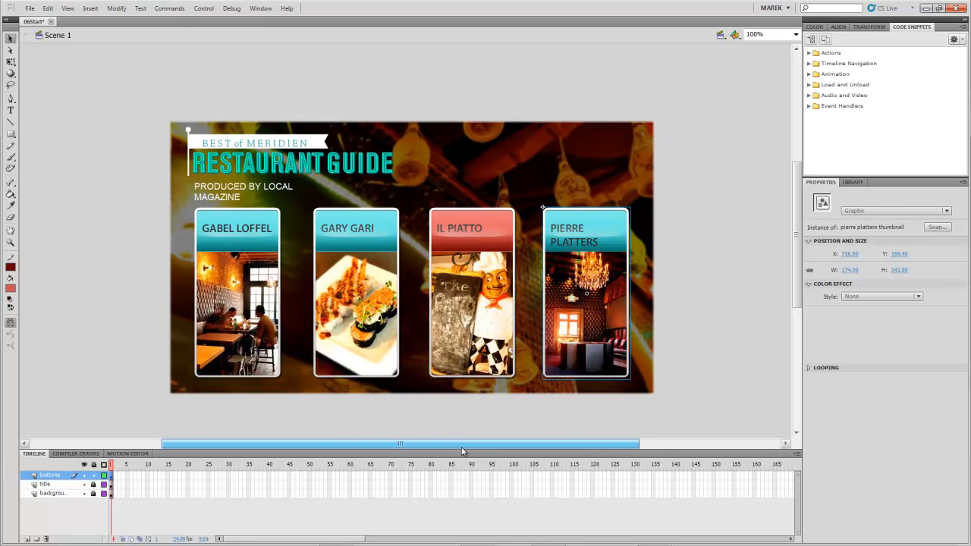
# Step: Save the document to the Desktop as a Flash CS5 Uncompressed Document (*.xfl) named uncompressed
pyautogui.click(31, 8)
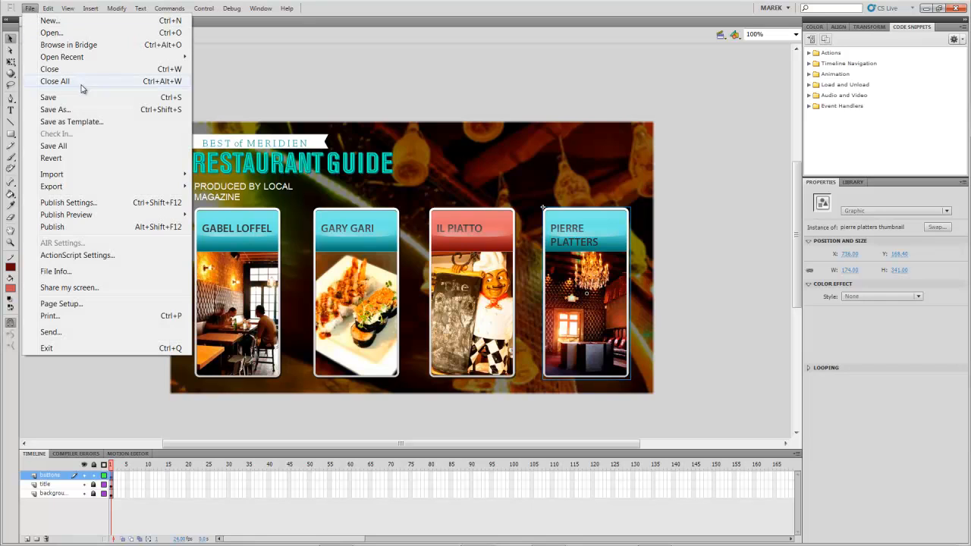
pyautogui.click(95, 112)
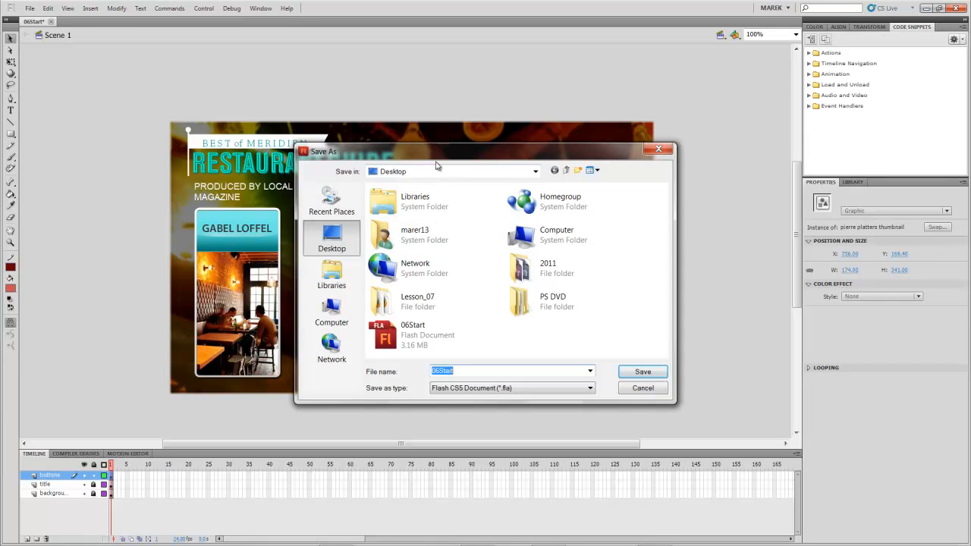
pyautogui.moveTo(432, 155); pyautogui.dragTo(352, 80)
pyautogui.click(432, 312)
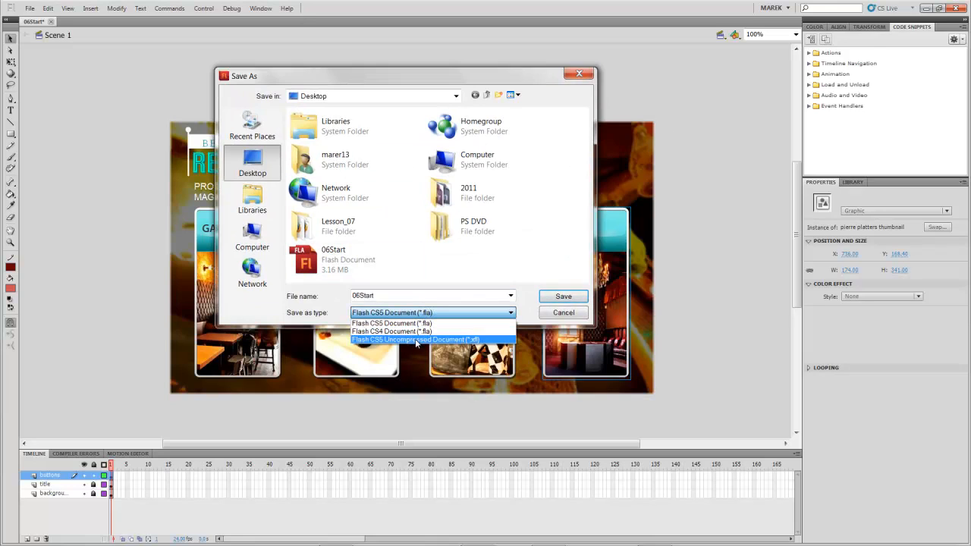
pyautogui.click(416, 340)
pyautogui.click(392, 299)
pyautogui.click(392, 299)
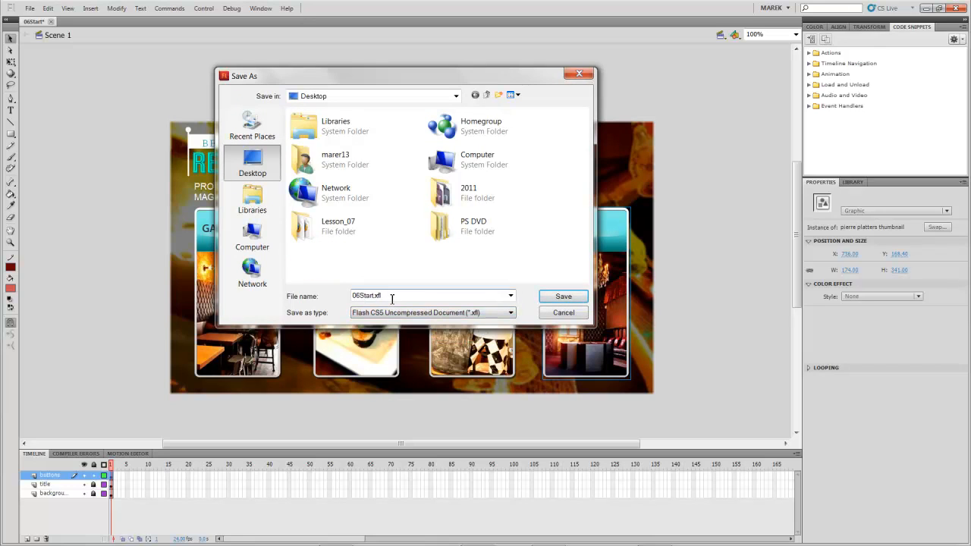
pyautogui.press('BackSpace')
pyautogui.press('BackSpace')
pyautogui.press('BackSpace')
pyautogui.press('BackSpace')
pyautogui.press('BackSpace')
pyautogui.press('BackSpace')
pyautogui.press('BackSpace')
pyautogui.write('uncompre')
pyautogui.press('Return')
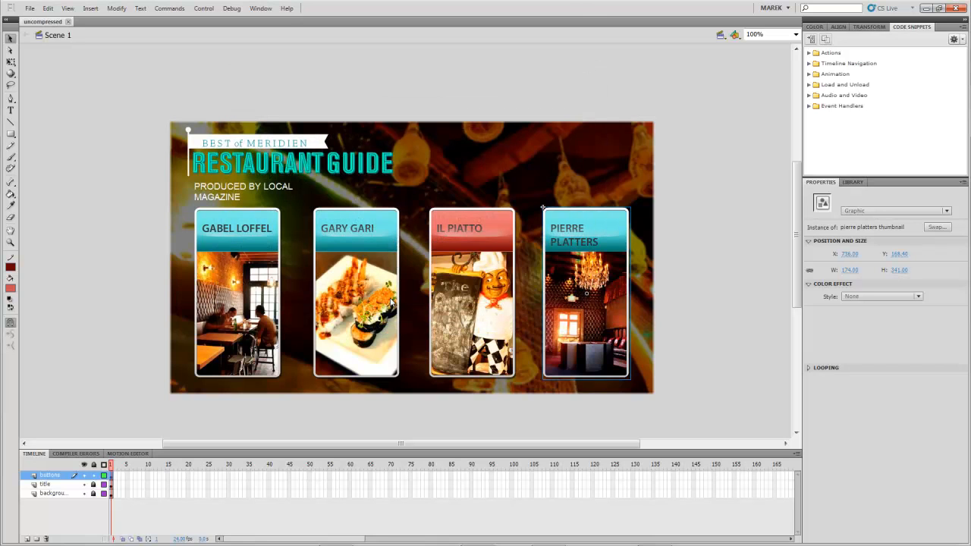
# Step: Show the desktop and open the uncompressed folder to examine its contents
pyautogui.press('super+d')
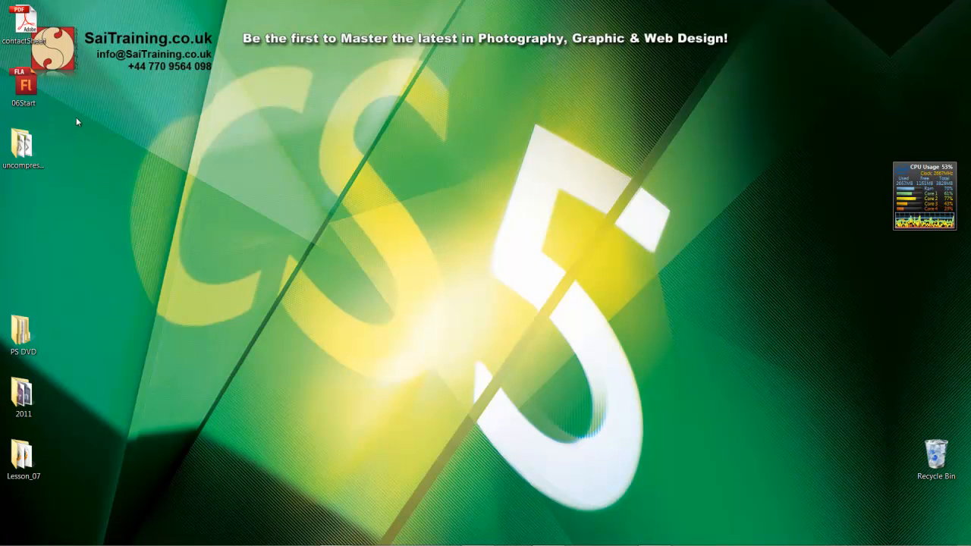
pyautogui.click(26, 154)
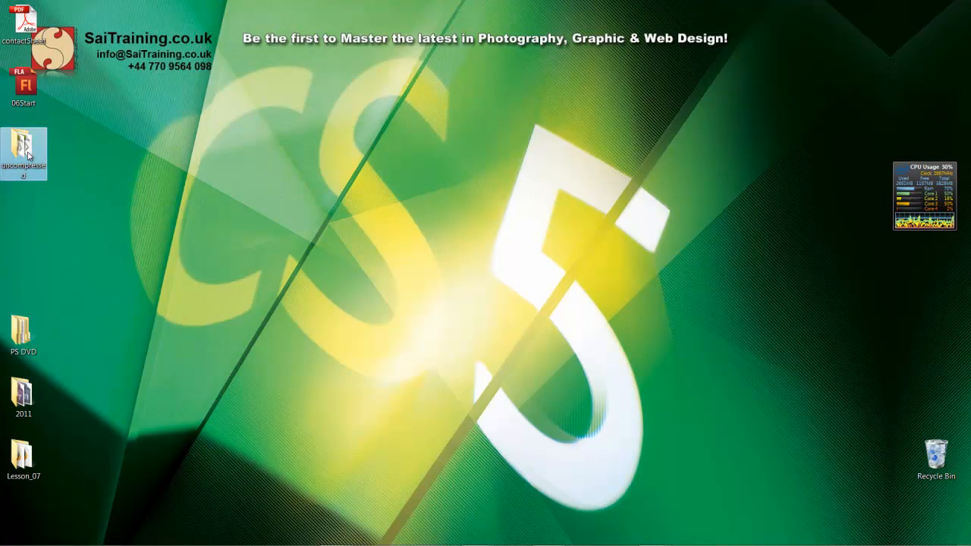
pyautogui.doubleClick(27, 154)
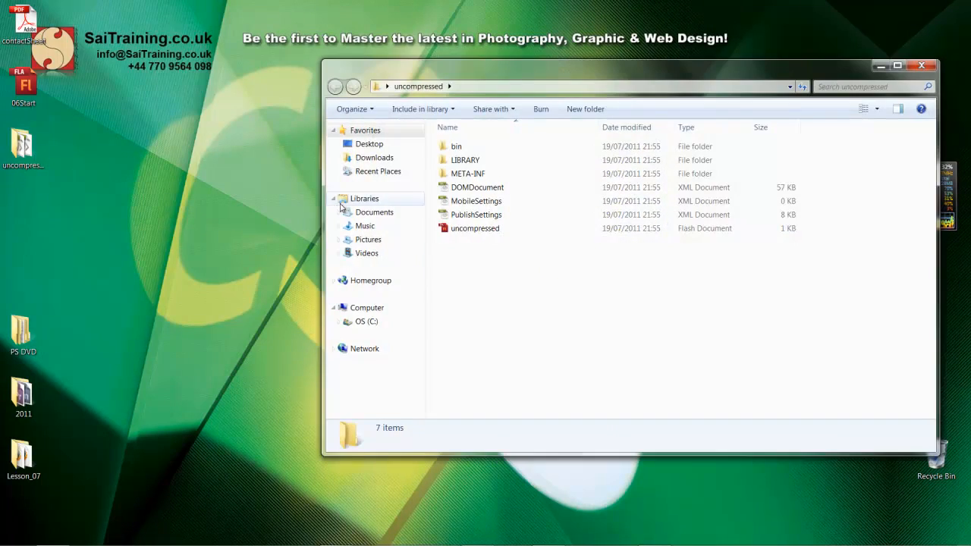
pyautogui.moveTo(542, 76); pyautogui.dragTo(392, 34)
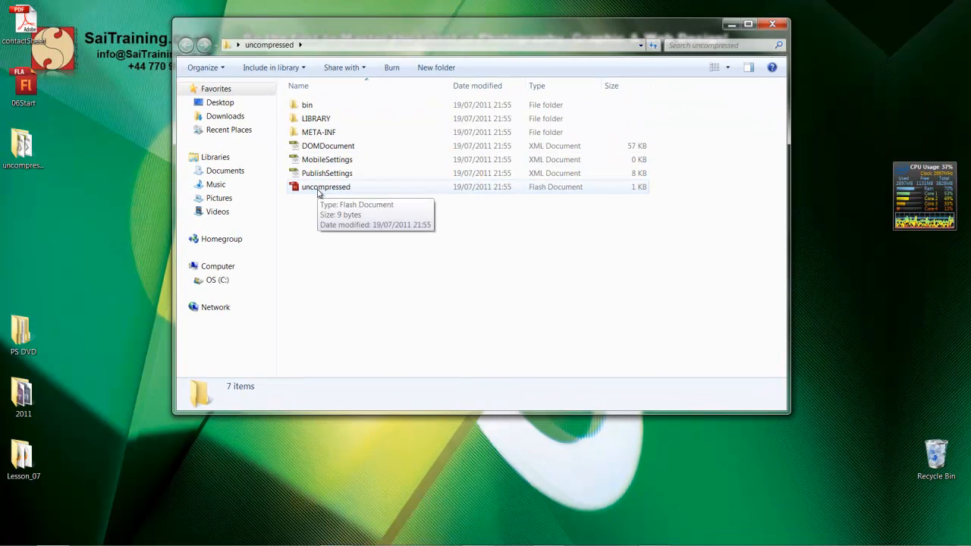
# Step: Browse the LIBRARY folder through _imported image assets, thumbnails and thumbnail normal state to the il piatto Assets folder
pyautogui.click(318, 124)
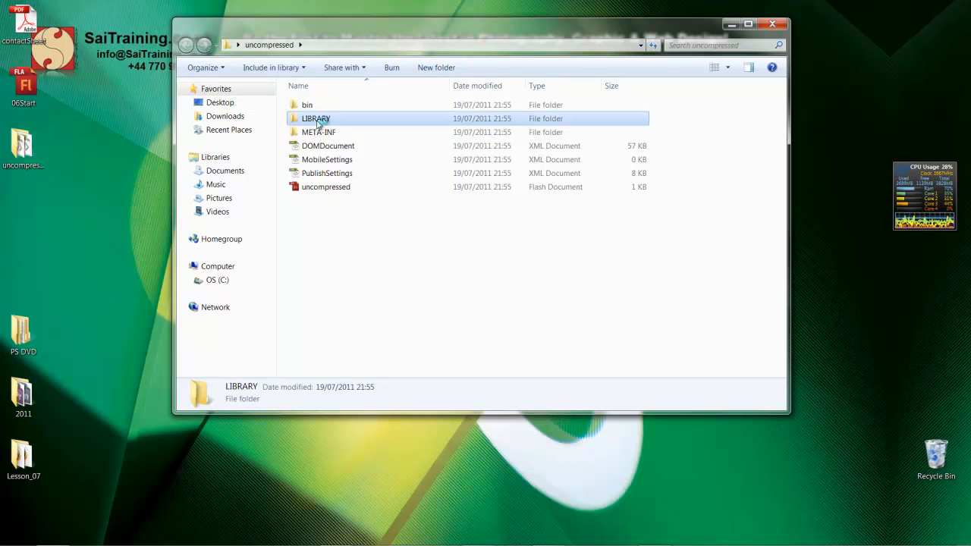
pyautogui.doubleClick(319, 122)
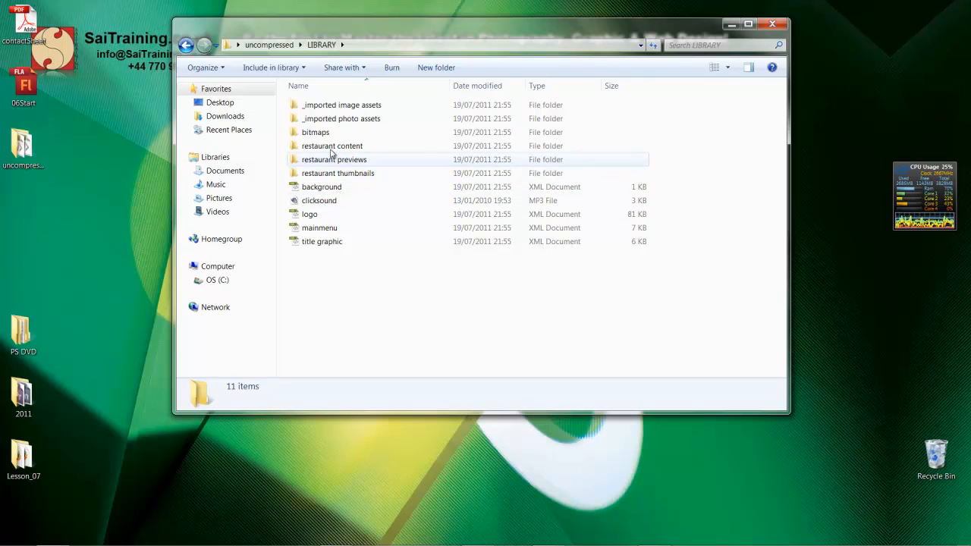
pyautogui.doubleClick(338, 111)
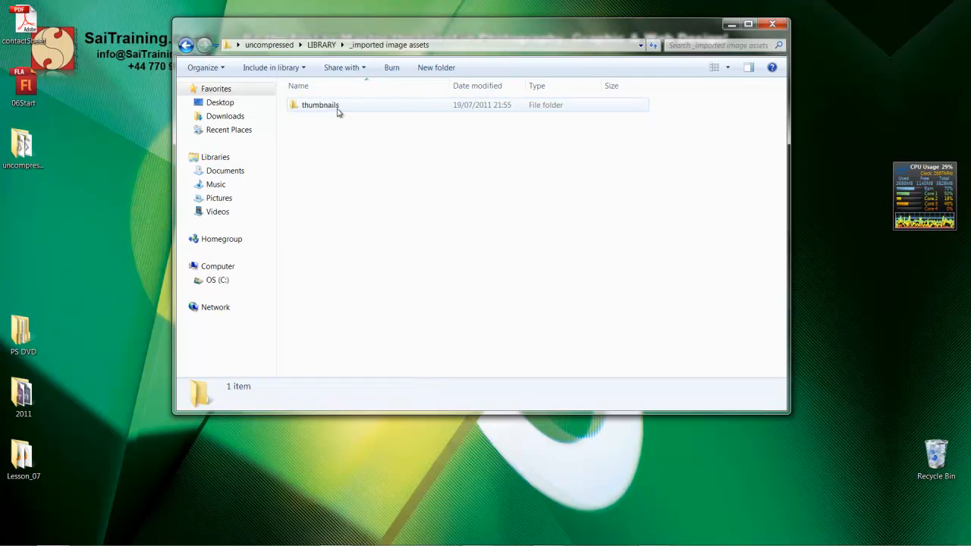
pyautogui.doubleClick(338, 110)
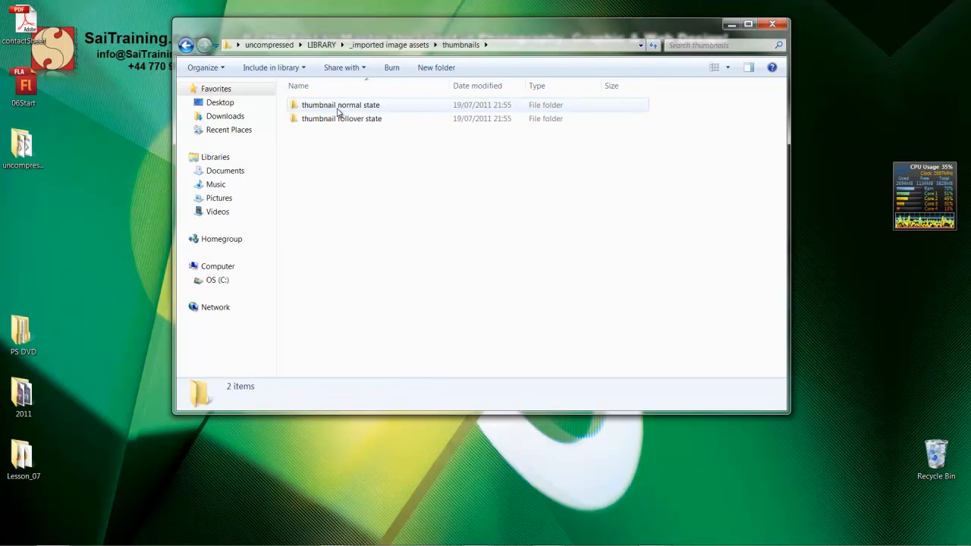
pyautogui.doubleClick(338, 110)
pyautogui.doubleClick(325, 132)
pyautogui.doubleClick(315, 105)
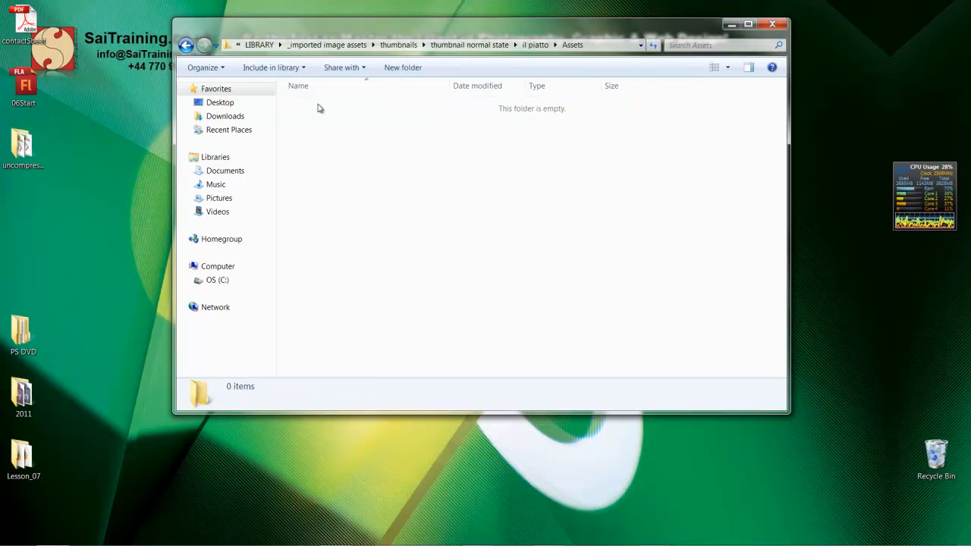
# Step: Go back up to the LIBRARY folder and look inside its bitmaps folder
pyautogui.click(470, 45)
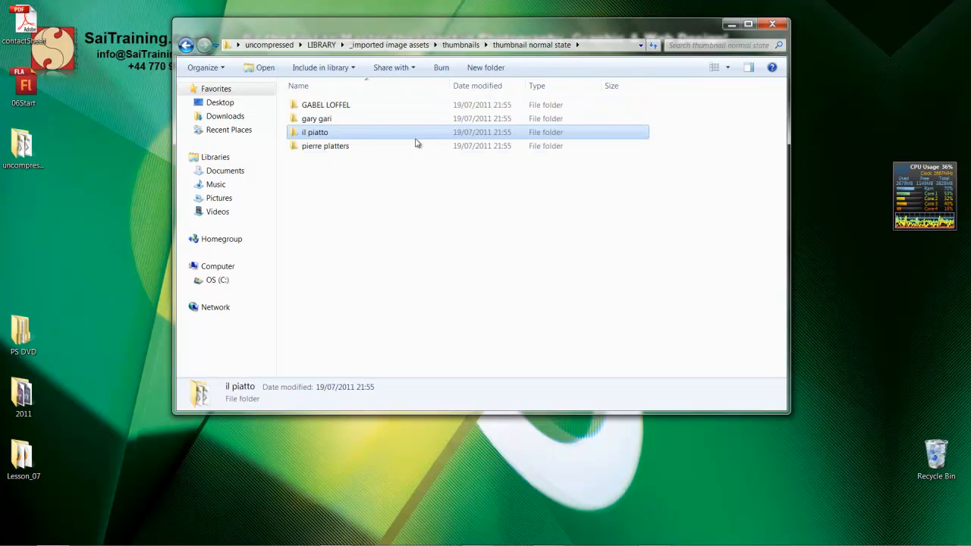
pyautogui.click(321, 45)
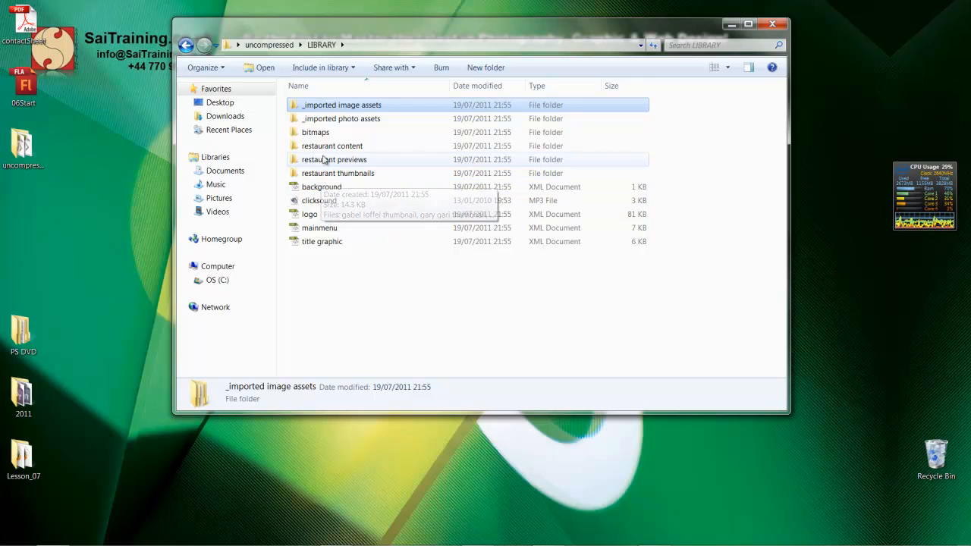
pyautogui.doubleClick(320, 132)
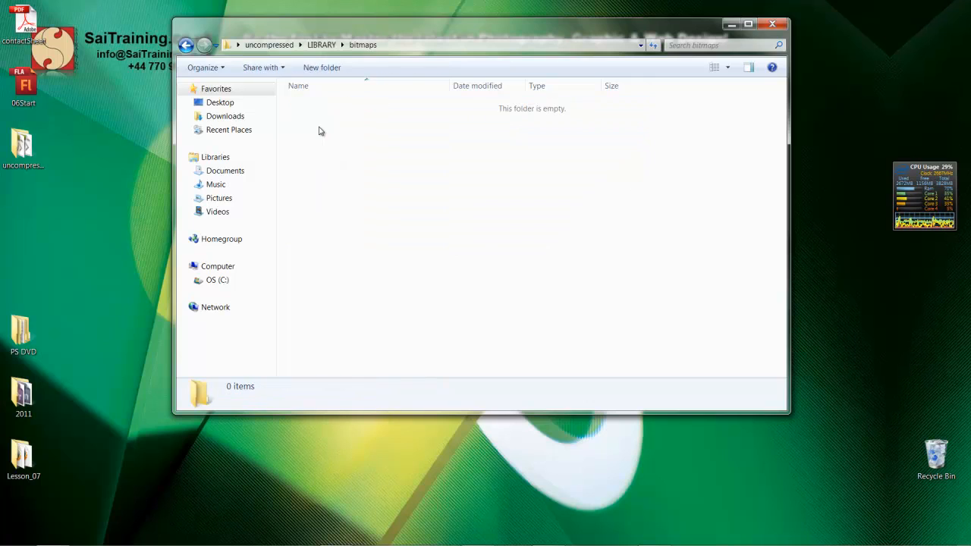
# Step: Return to the LIBRARY folder, look at the background XML document's details and close the folder window
pyautogui.click(321, 44)
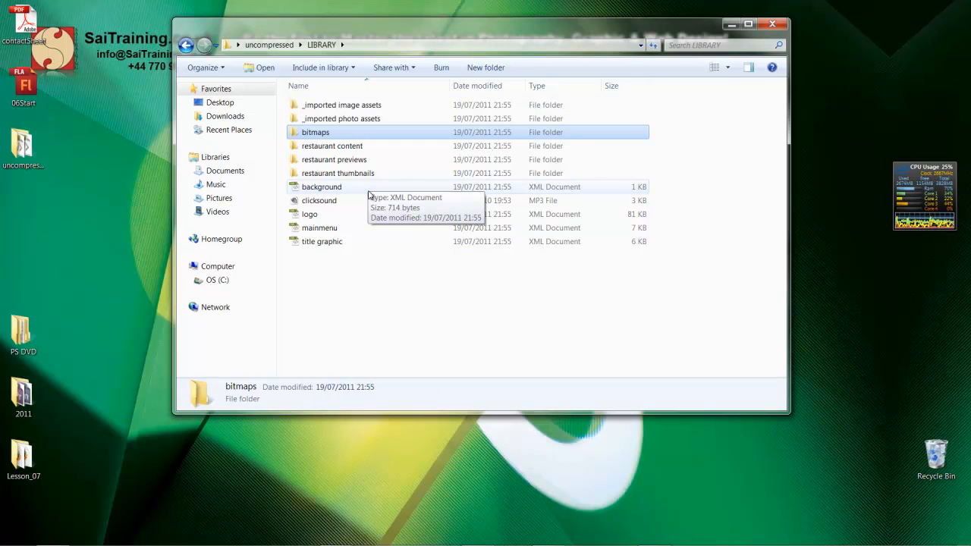
pyautogui.click(369, 190)
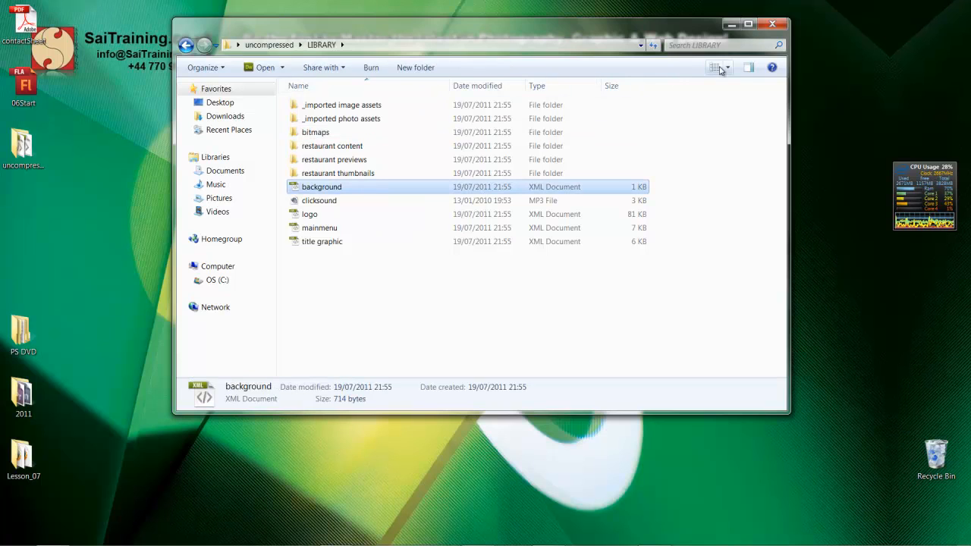
pyautogui.click(772, 25)
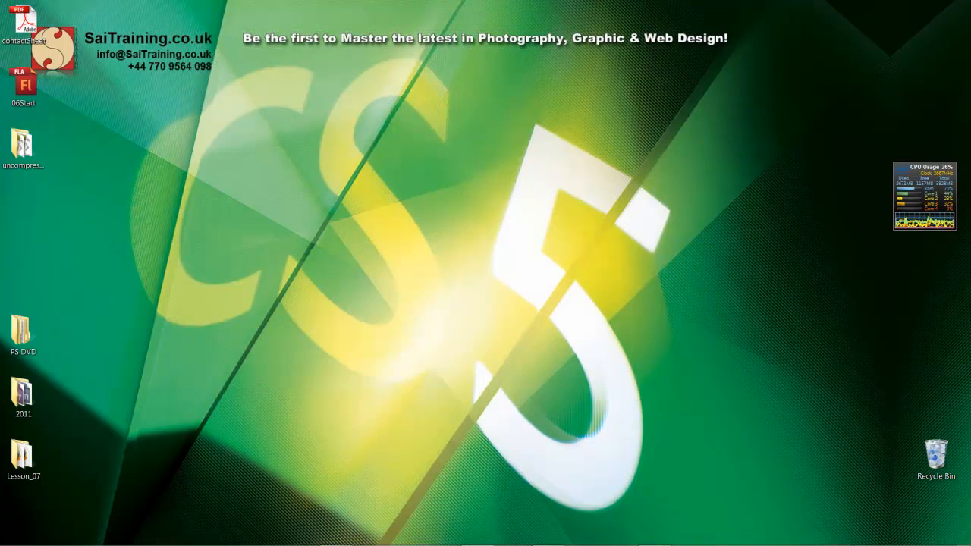
# Step: Switch back to Flash and open the border copy symbol inside the library's gabel loffel thumbnail for editing
pyautogui.moveTo(427, 543)
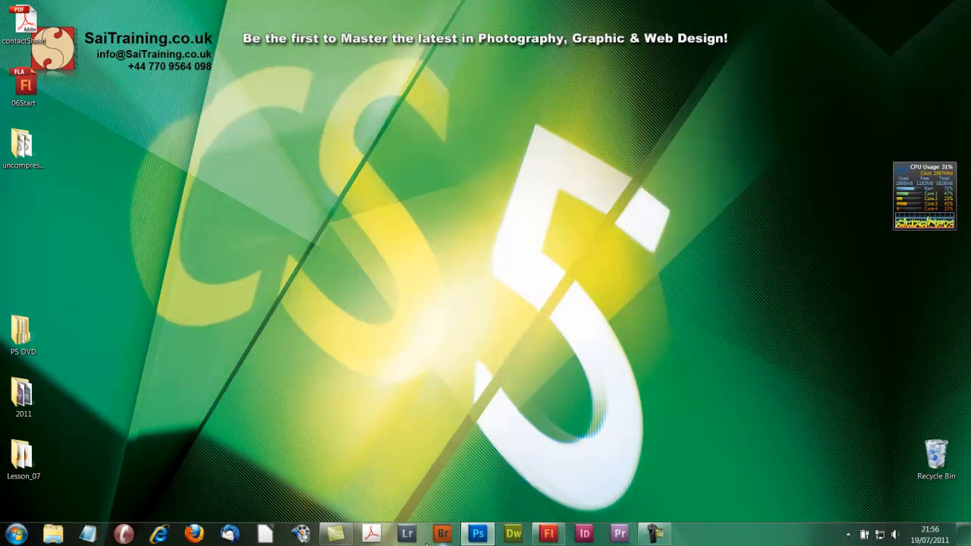
pyautogui.click(549, 533)
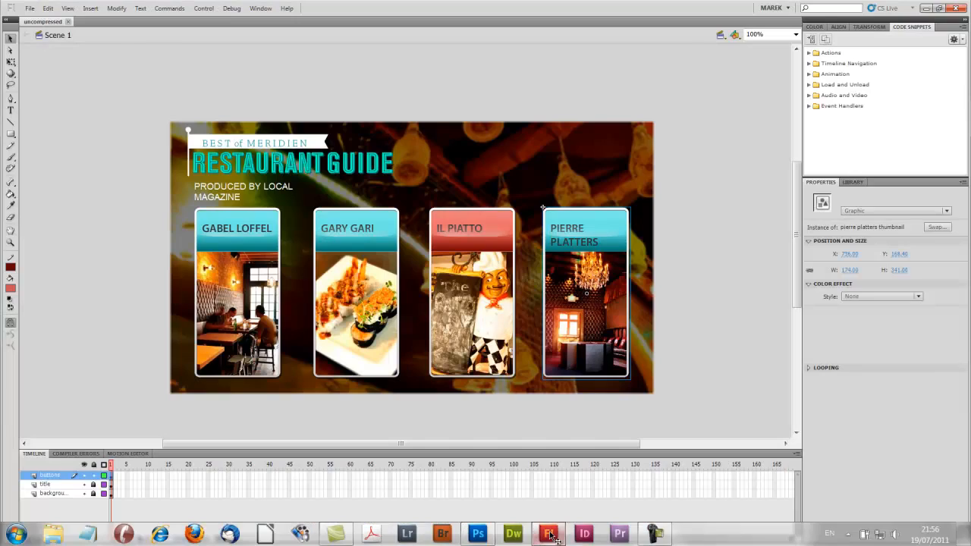
pyautogui.click(851, 183)
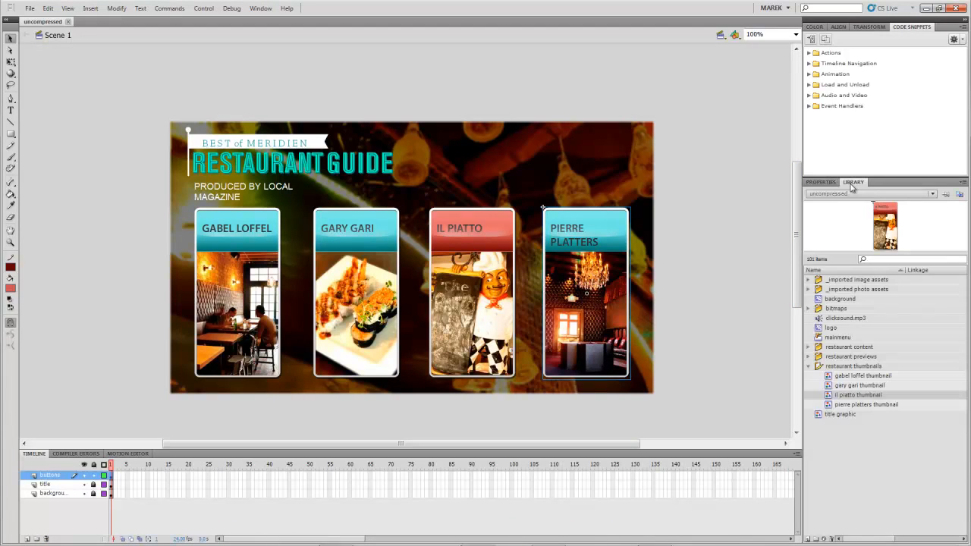
pyautogui.doubleClick(829, 377)
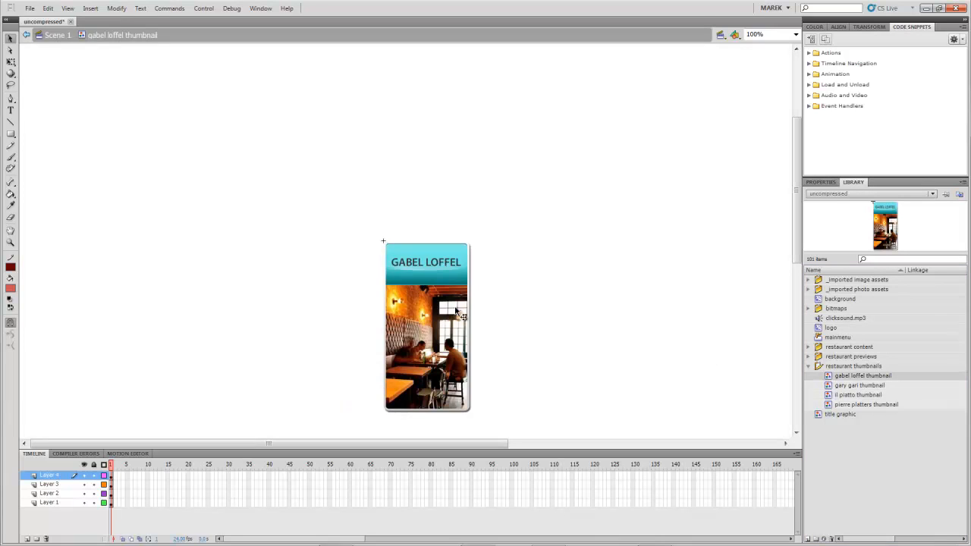
pyautogui.click(434, 300)
pyautogui.doubleClick(435, 300)
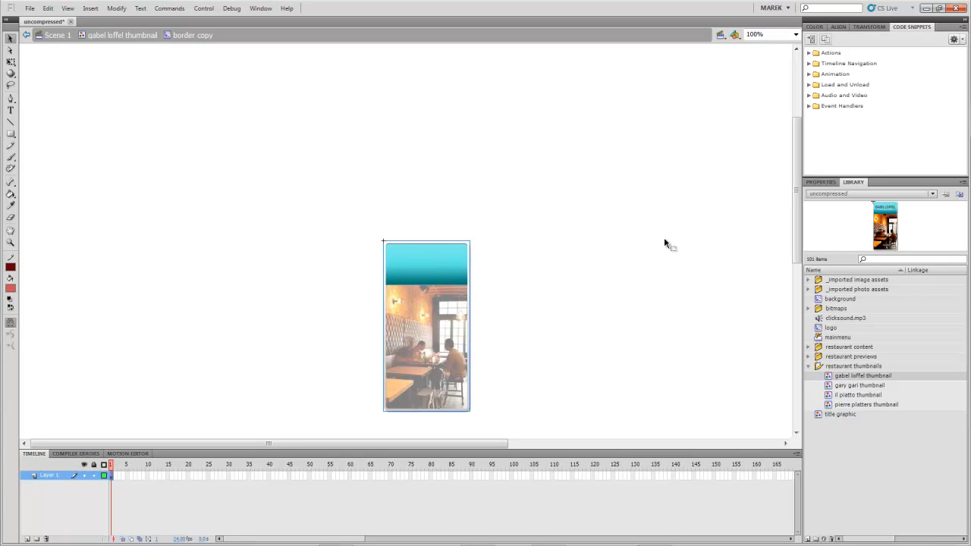
# Step: Open the border.png bitmap in Photoshop for editing and shift its hue to orange with Hue/Saturation
pyautogui.click(820, 184)
pyautogui.click(925, 210)
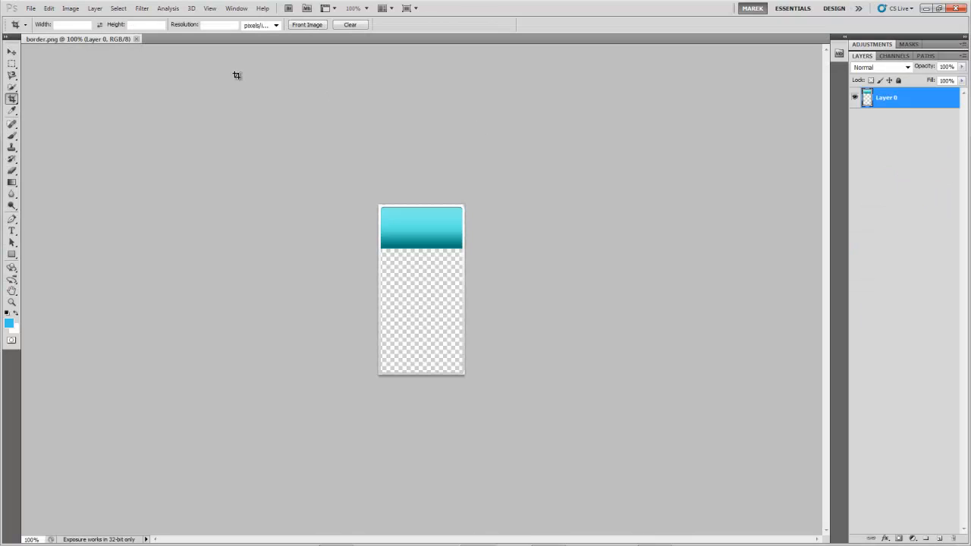
pyautogui.click(69, 9)
pyautogui.moveTo(189, 39)
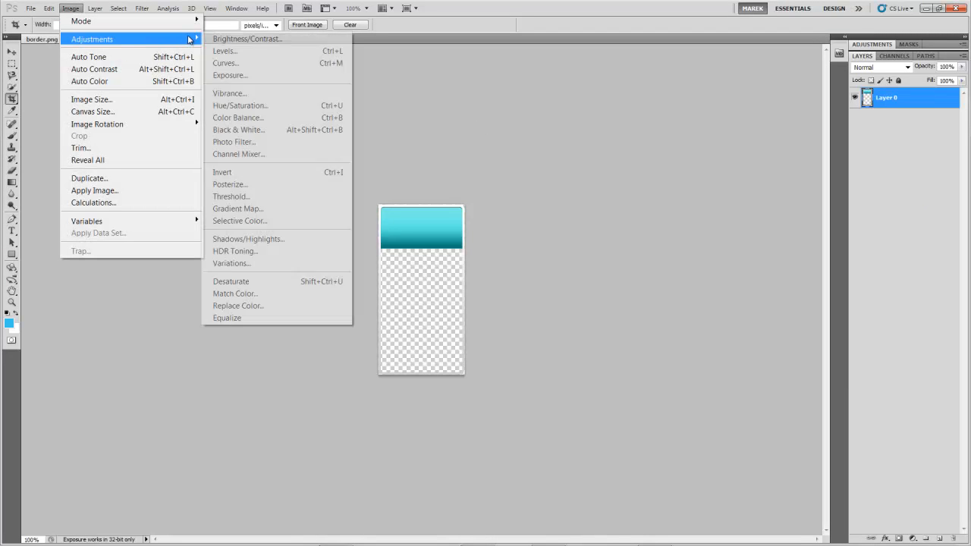
pyautogui.click(280, 111)
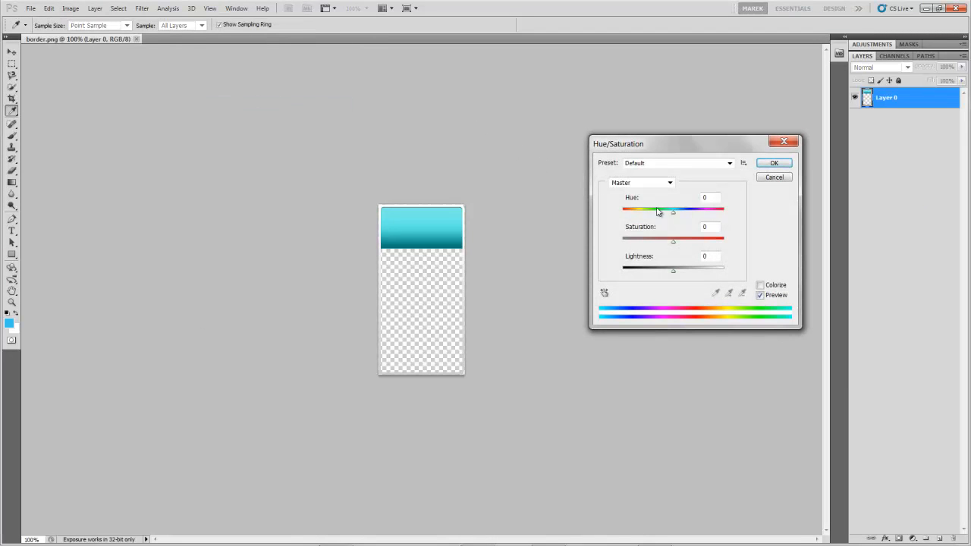
pyautogui.moveTo(672, 211); pyautogui.dragTo(627, 217)
pyautogui.click(776, 163)
pyautogui.press('c')
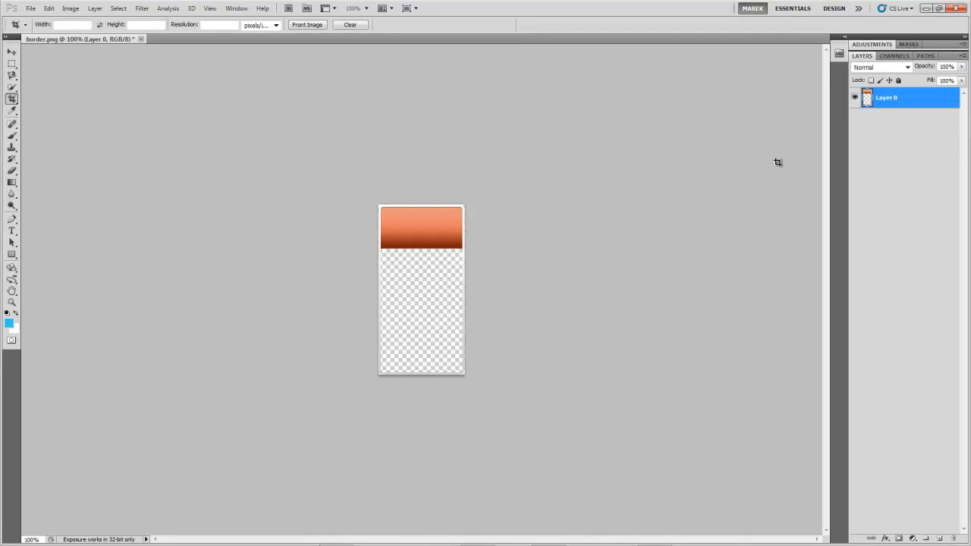
# Step: Close Photoshop, saving the changes to border.png, and return to Scene 1 in Flash to check the whole stage
pyautogui.click(958, 9)
pyautogui.click(447, 211)
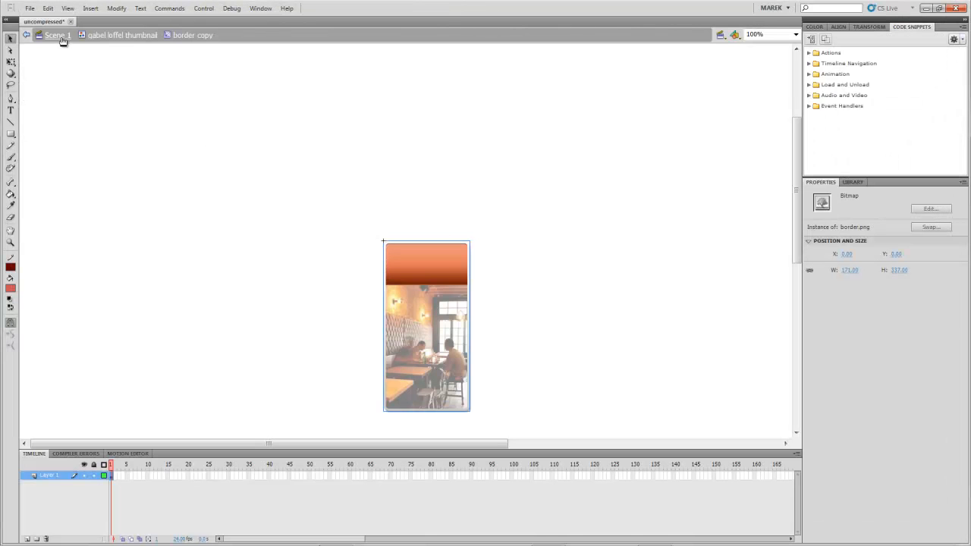
pyautogui.click(59, 36)
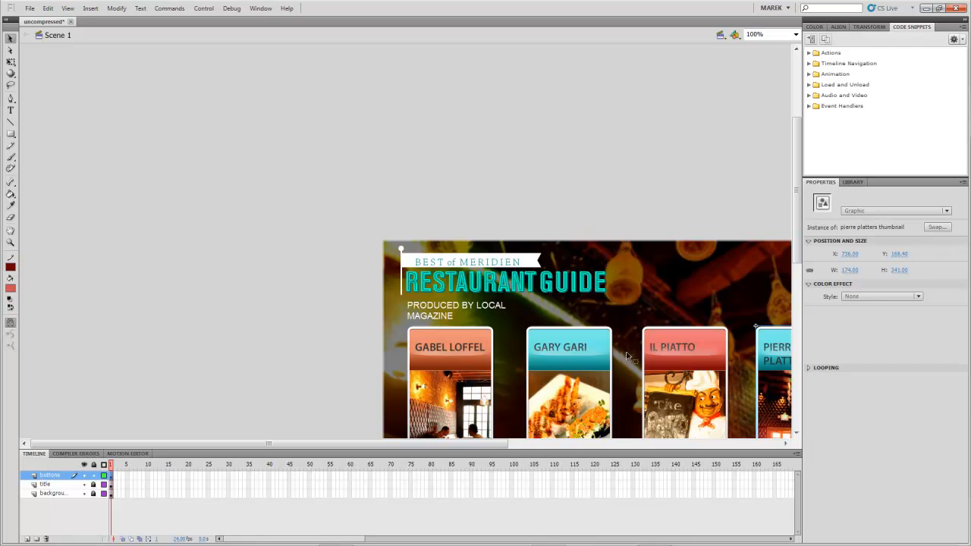
pyautogui.moveTo(478, 445); pyautogui.dragTo(585, 446)
pyautogui.moveTo(796, 170); pyautogui.dragTo(798, 212)
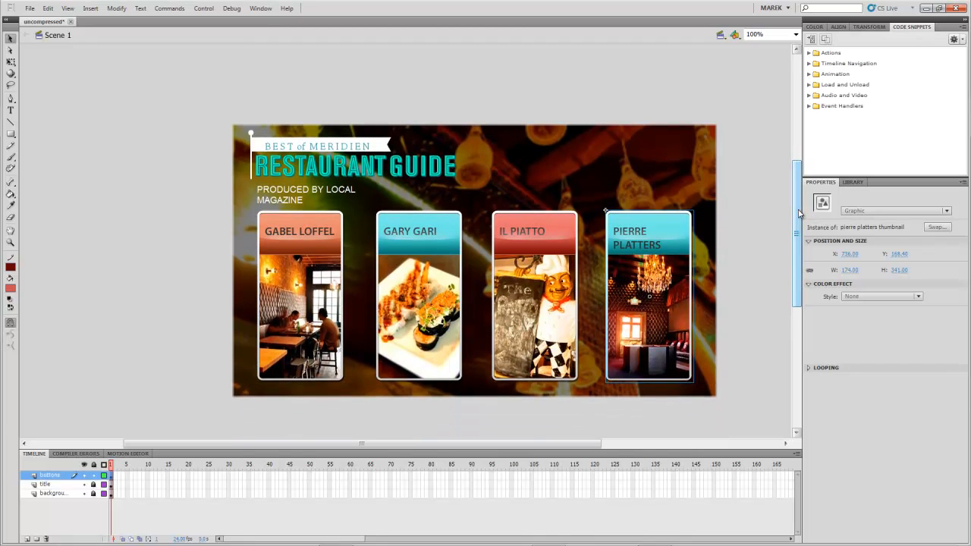